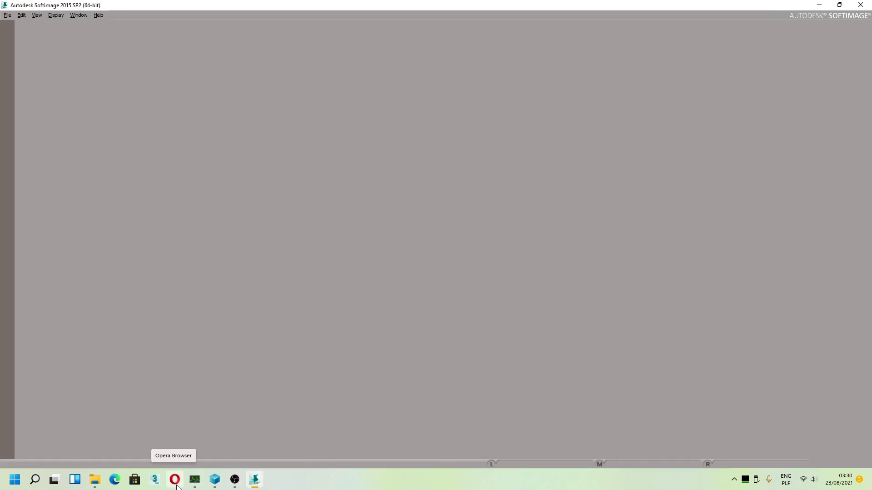
Step: Switch to the Opera browser, search the web for "sycles softimage" and accept Google's cookie notice
left_click(176, 485)
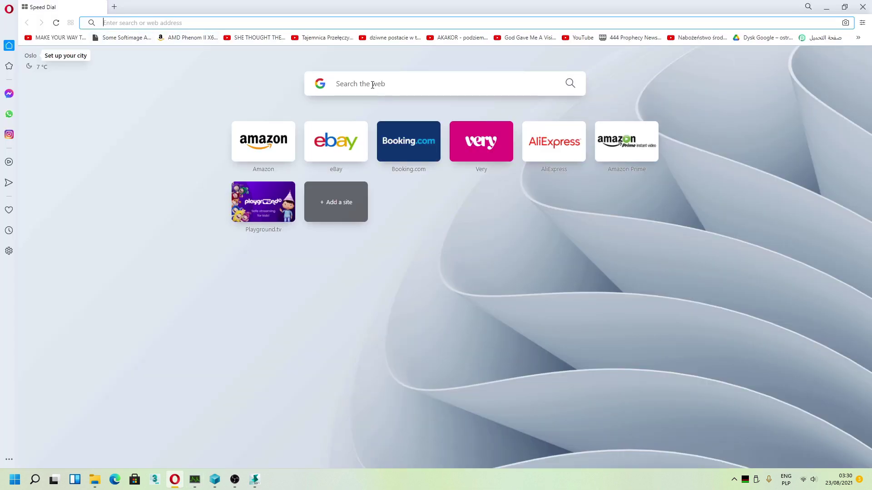
left_click(372, 85)
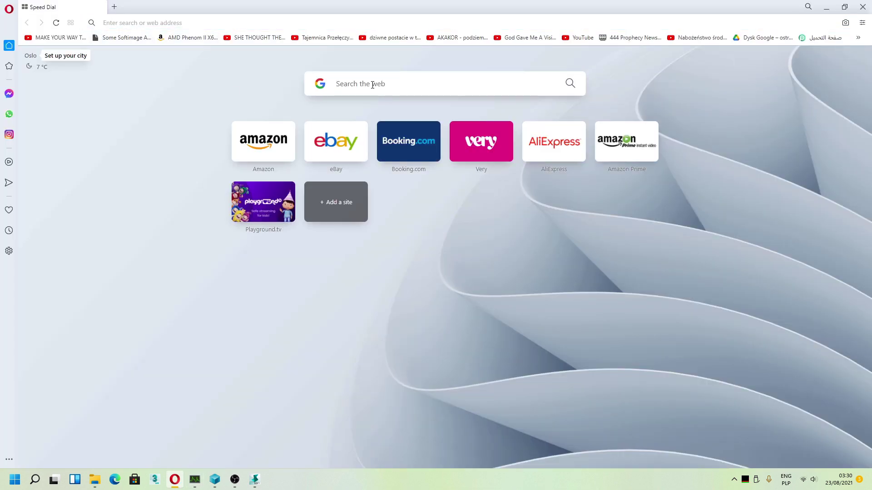
type("sycles")
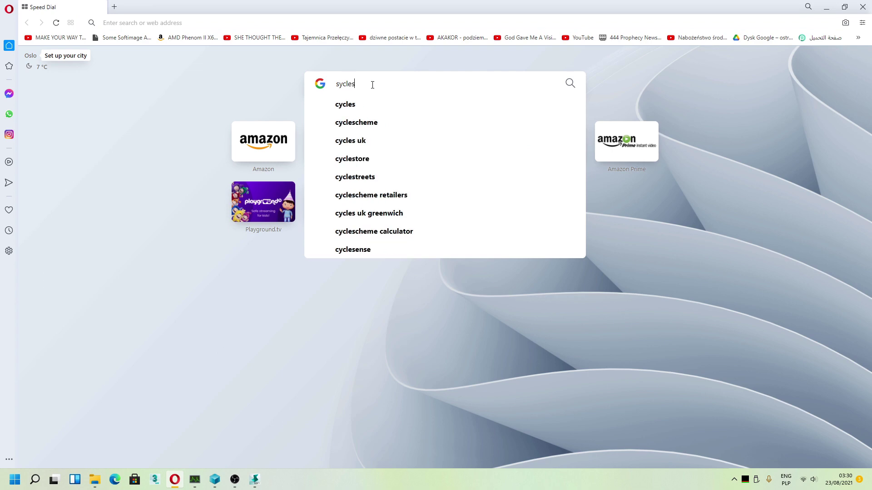
type(" so")
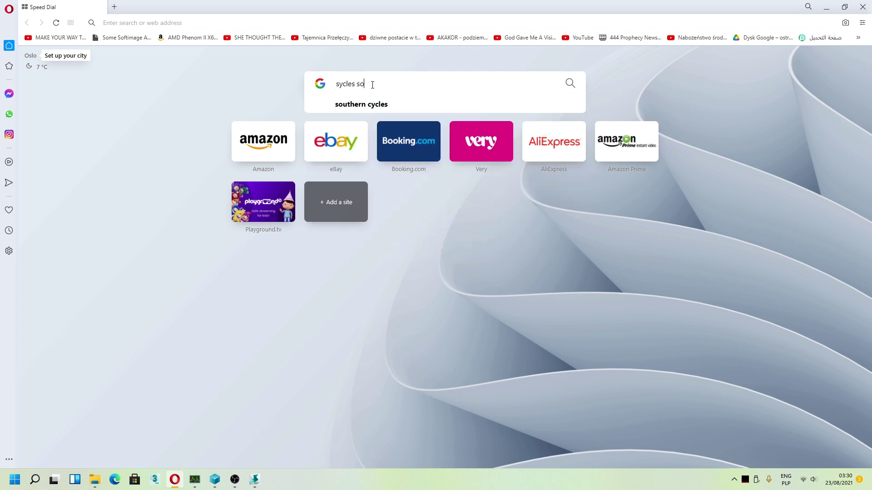
type("ftim")
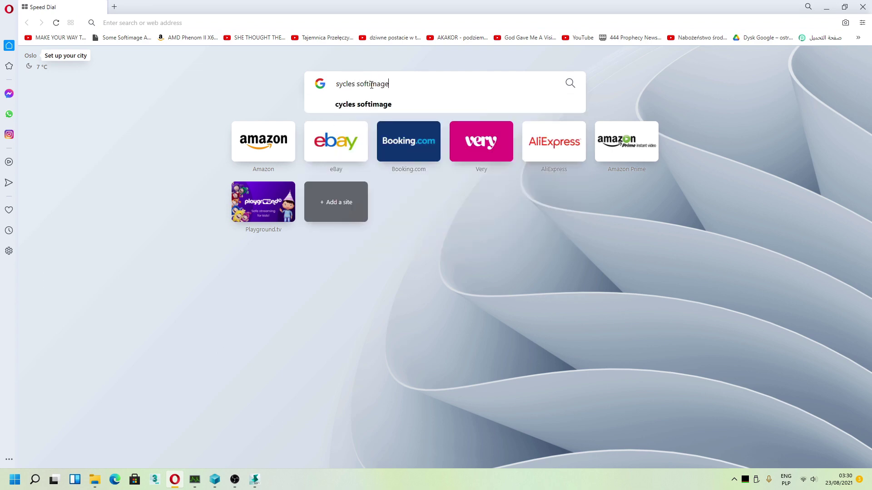
type("age")
key("Return")
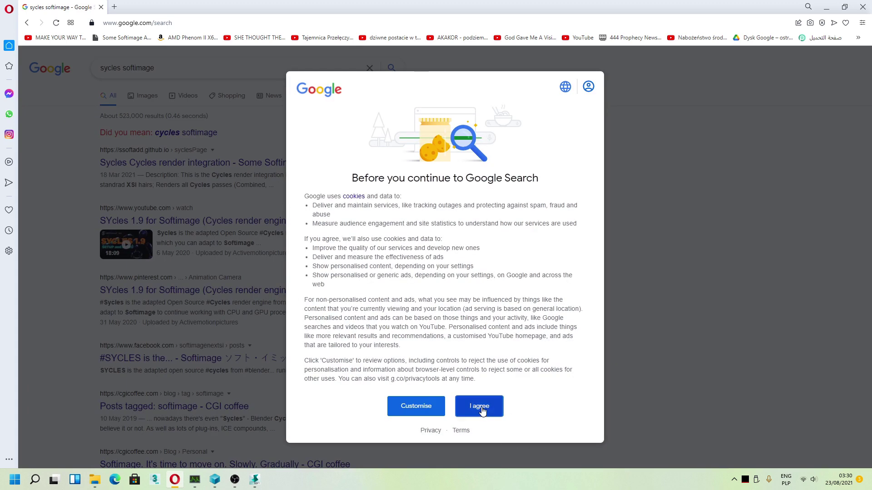
left_click(480, 407)
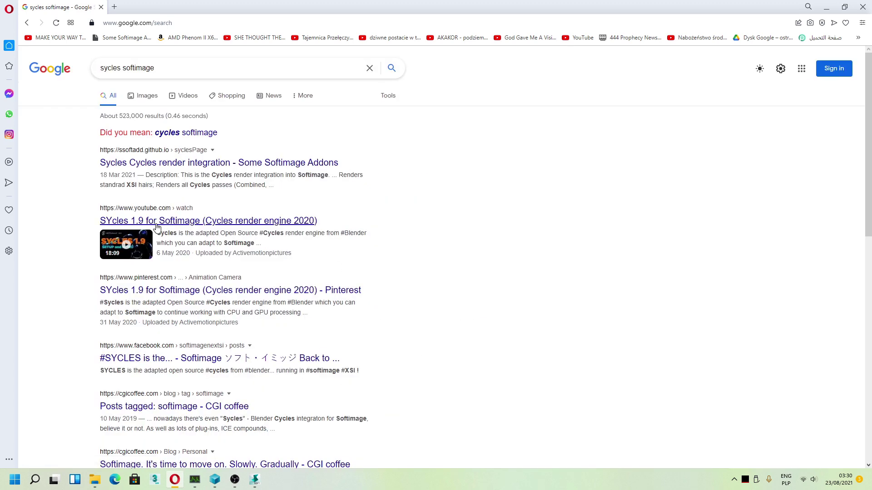
Step: Open the "SYcles 1.9 for Softimage (Cycles render engine 2020)" video, skip ahead, pause it and examine its description
left_click(157, 225)
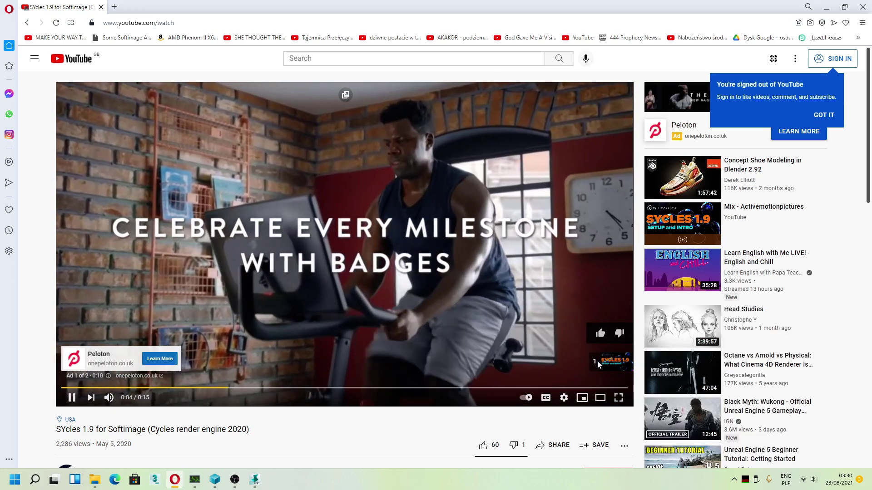
left_click(599, 363)
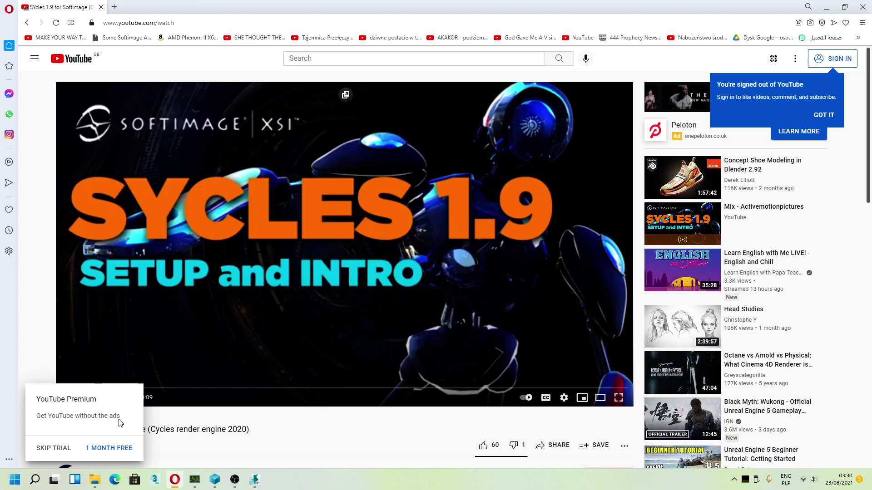
left_click(57, 450)
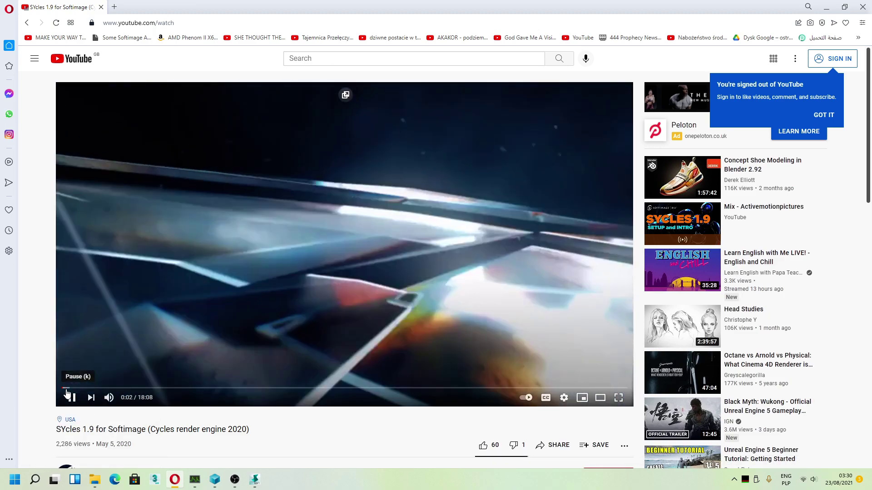
left_click(69, 388)
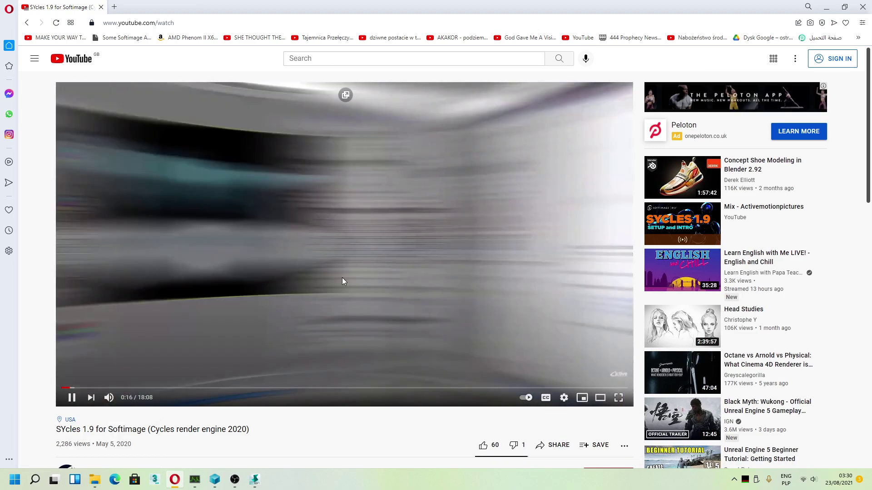
left_click(290, 217)
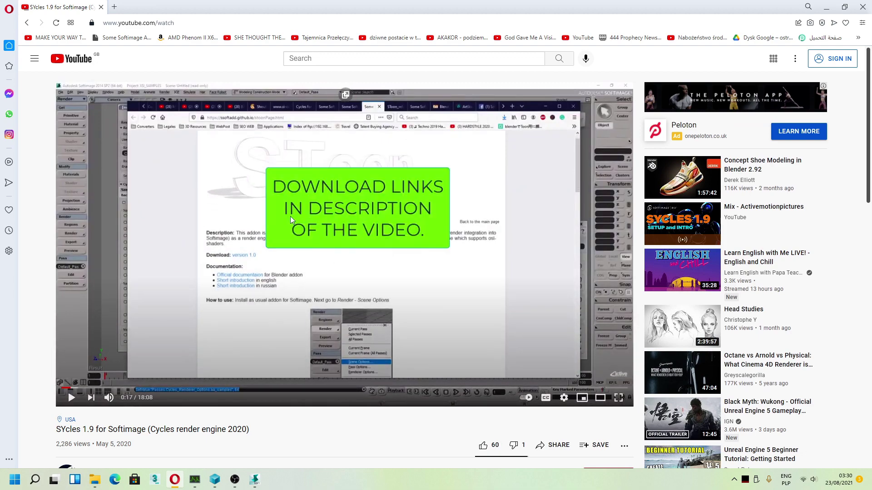
scroll(237, 266, "down", 2)
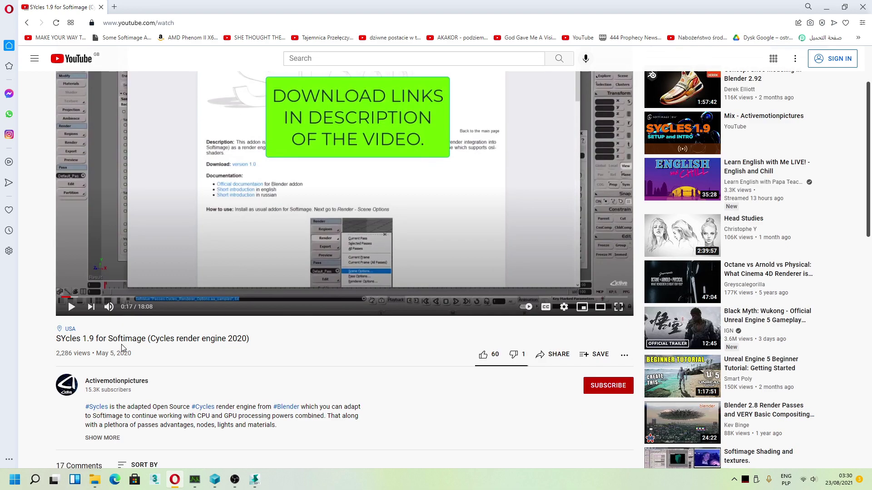
Step: Switch to Softimage and open the Cycles renderer's denoising settings in the Render Manager
left_click(255, 479)
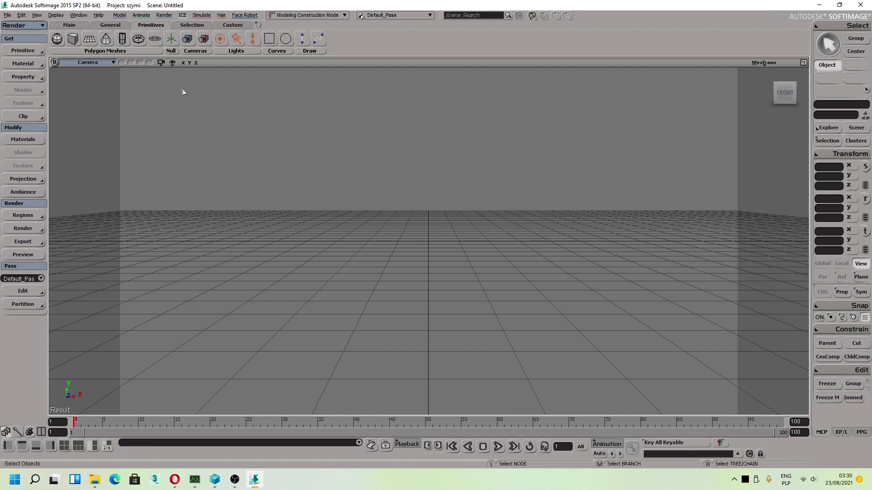
left_click(34, 229)
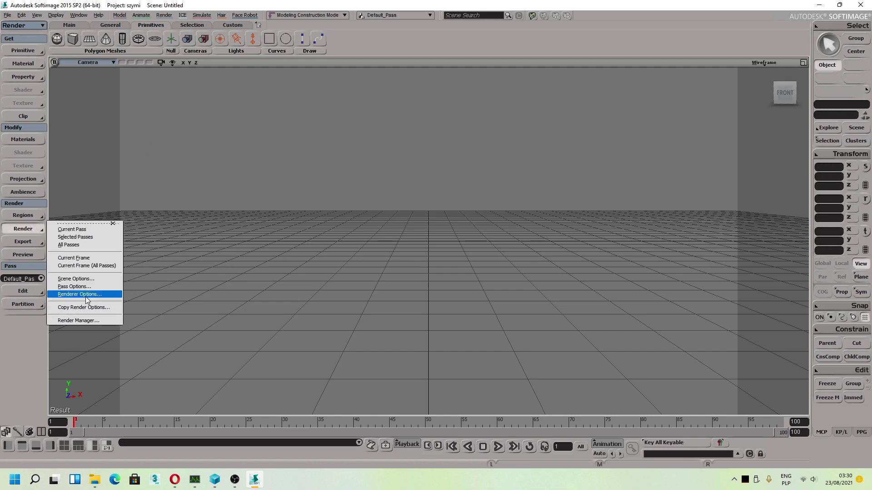
left_click(78, 320)
left_click(88, 90)
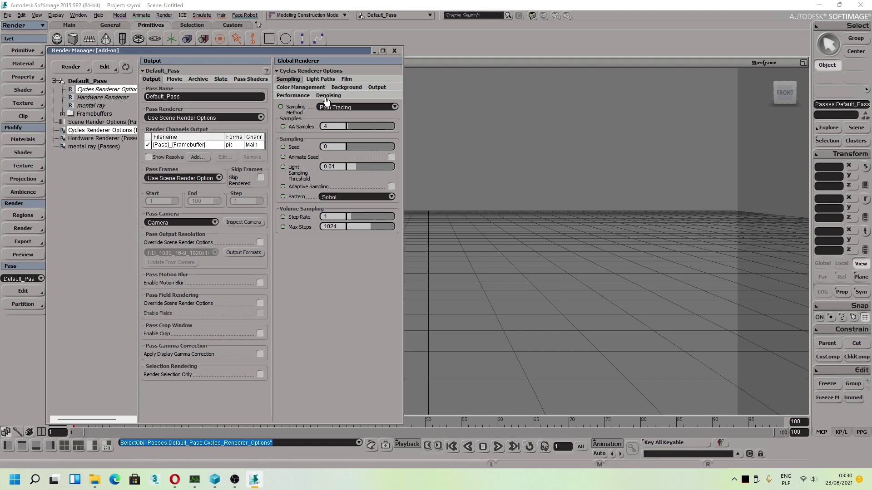
left_click(338, 96)
Step: Set the Cycles denoise mode to OptiX
left_click(342, 106)
left_click(353, 110)
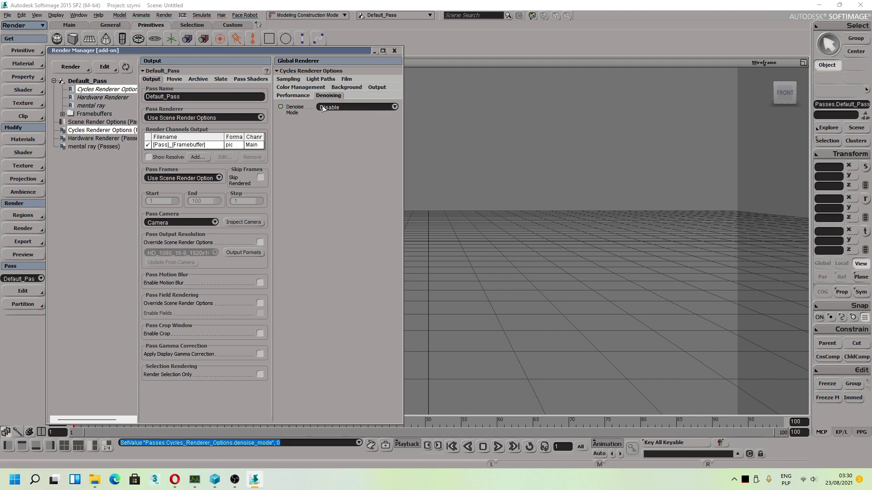
left_click(348, 110)
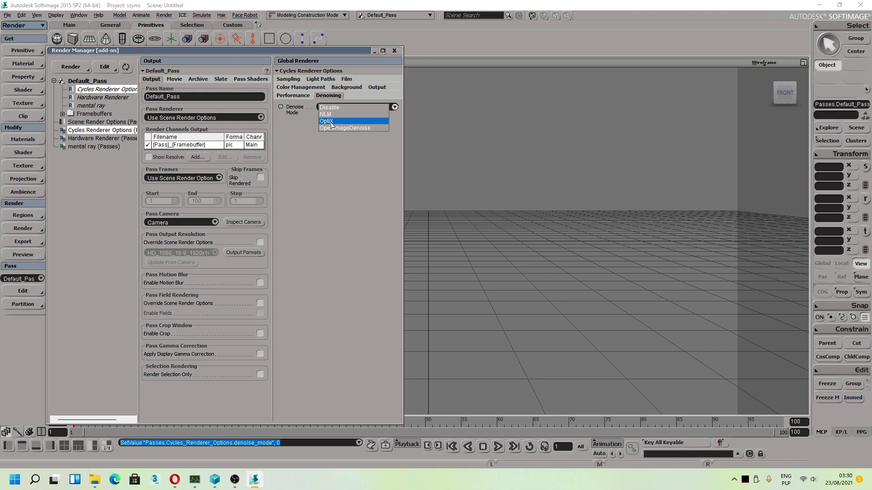
left_click(331, 121)
Step: Examine the GPU model and load in Process Hacker's System Information, and minimise that window
mouse_move(195, 479)
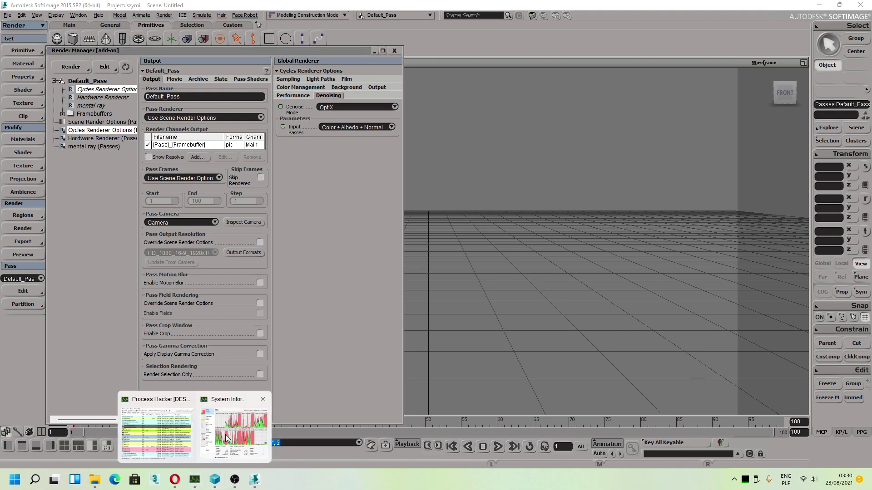
left_click(234, 430)
left_click(469, 215)
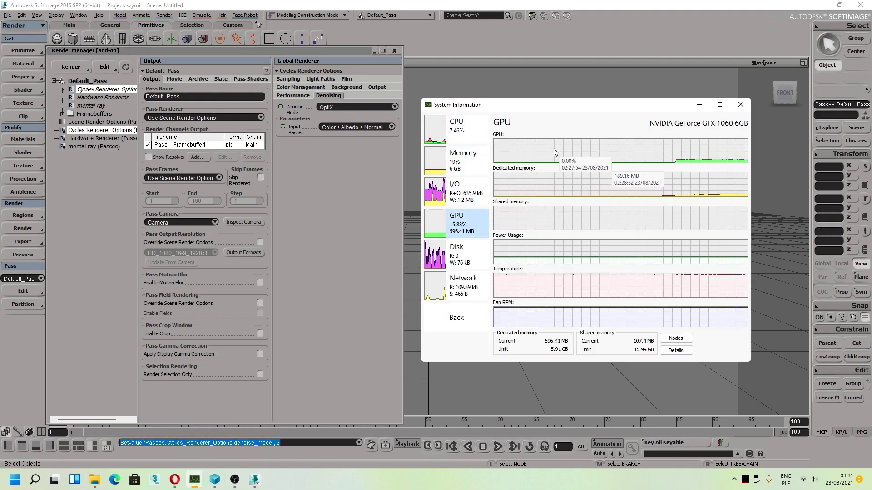
left_click(699, 105)
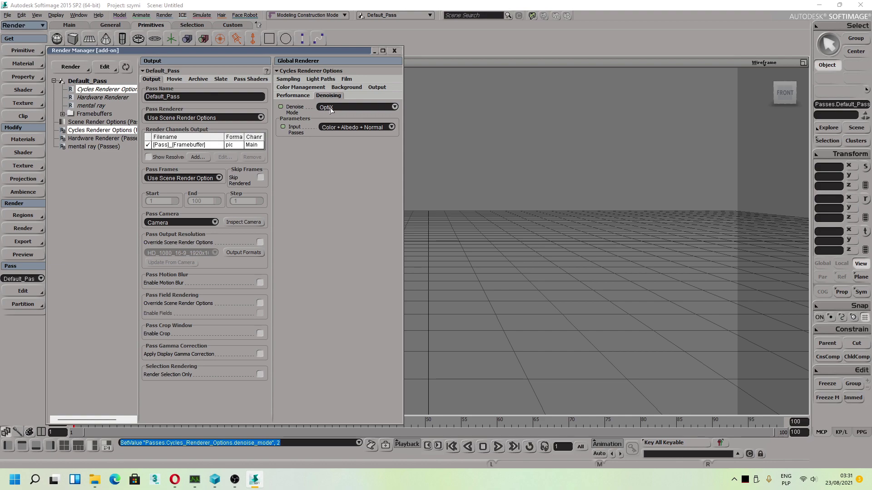
Step: Open the scene file bicycle.scn from the project's Scenes folder
left_click(8, 15)
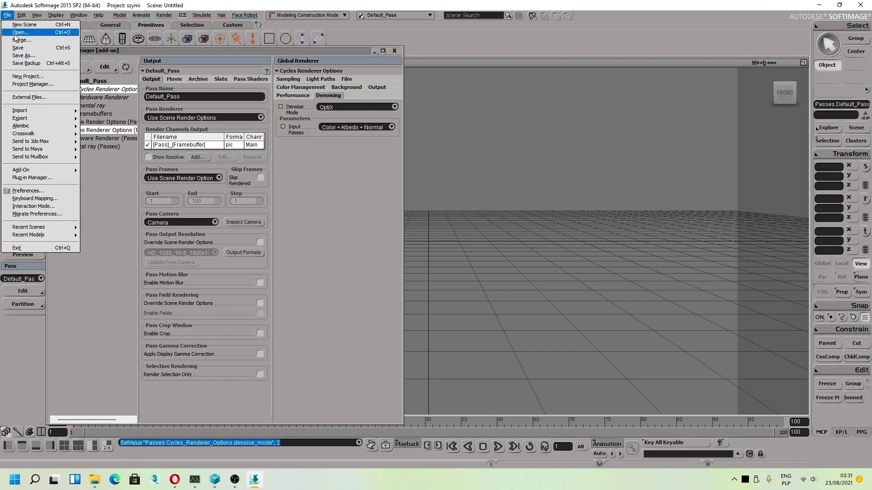
left_click(21, 32)
left_click(415, 186)
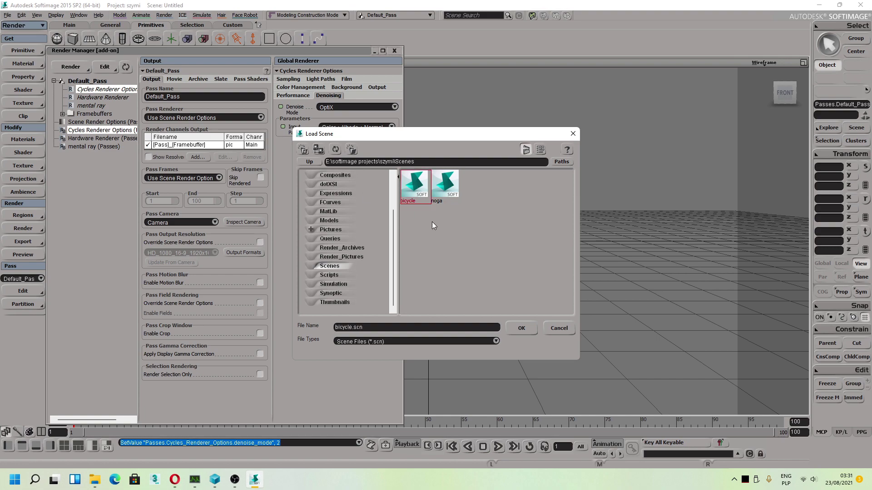
left_click(517, 327)
left_click(464, 259)
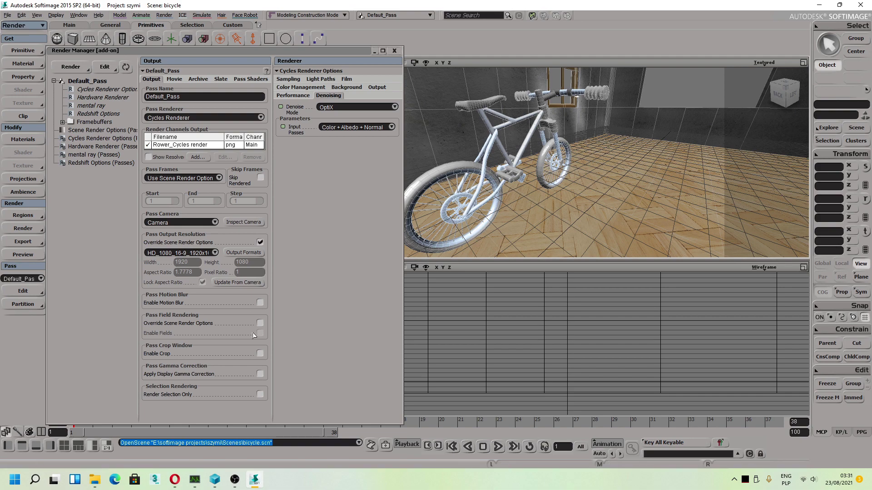
Step: Set the pass's main render output to TIFF format with 32 bits depth, and close its properties
left_click(232, 145)
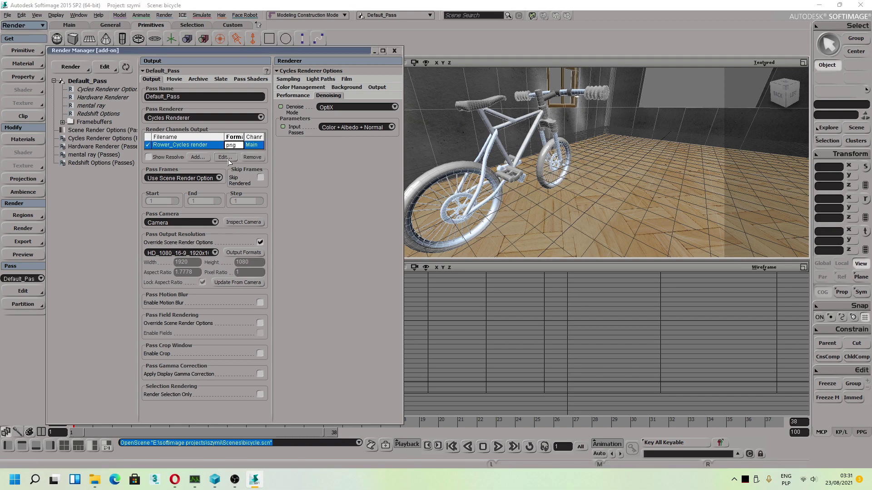
left_click(227, 158)
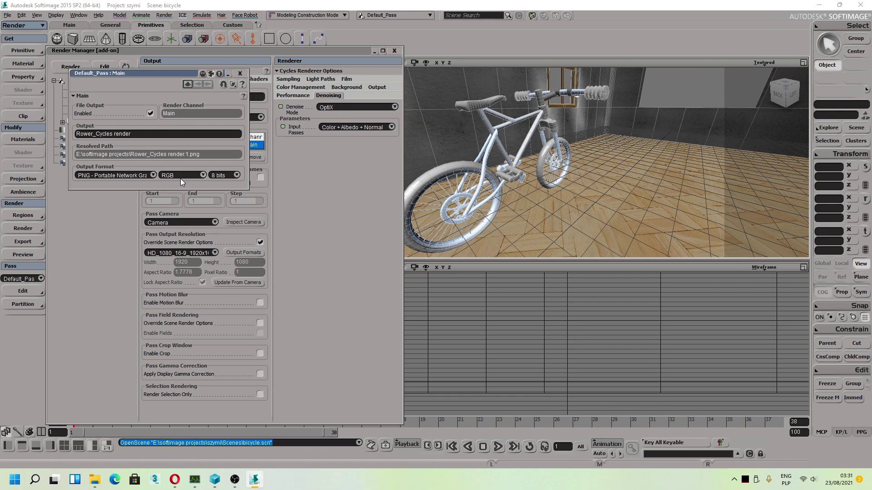
left_click(124, 175)
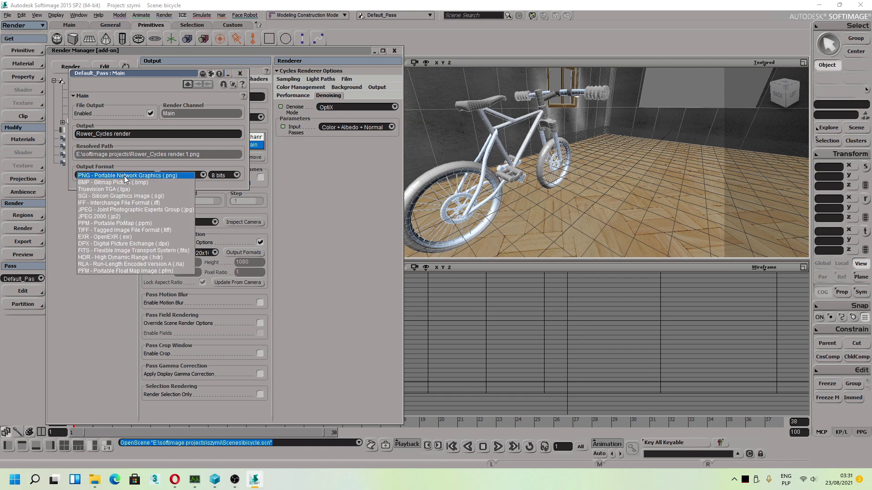
left_click(123, 229)
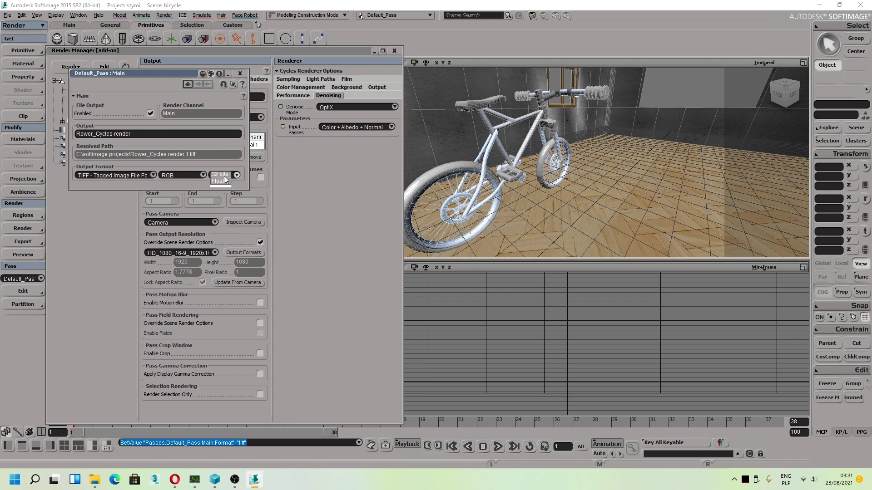
left_click(225, 178)
left_click(239, 74)
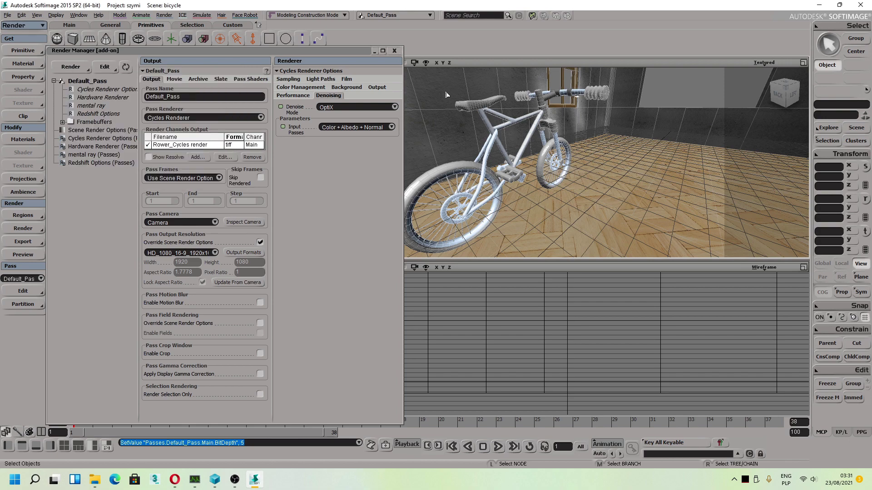
Step: Set the Cycles denoise mode to OpenImageDenoise and review the renderer's performance and device settings
left_click(329, 109)
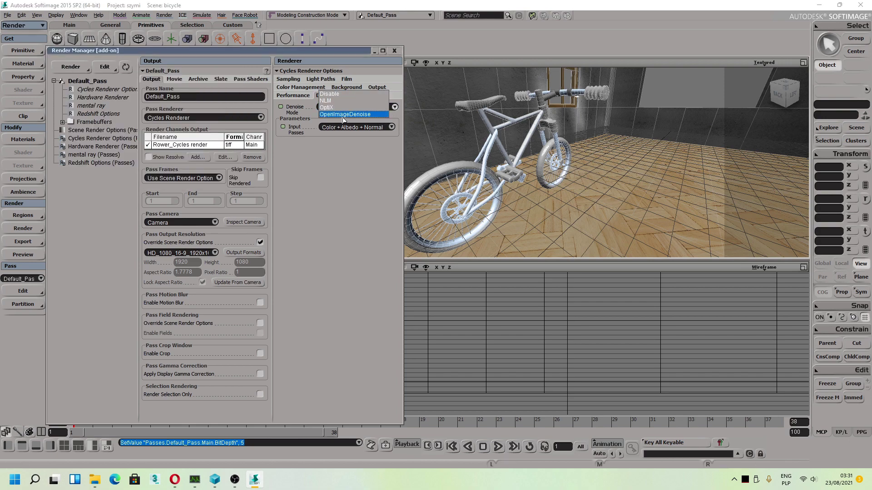
left_click(344, 114)
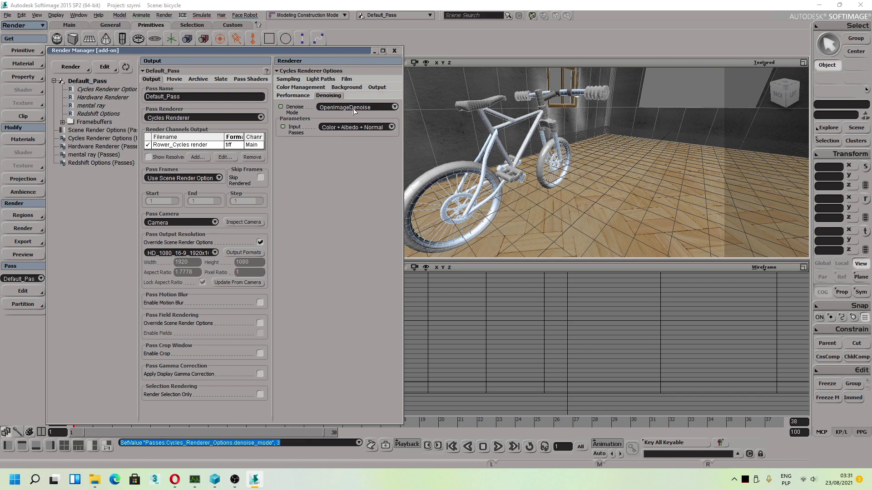
left_click(293, 96)
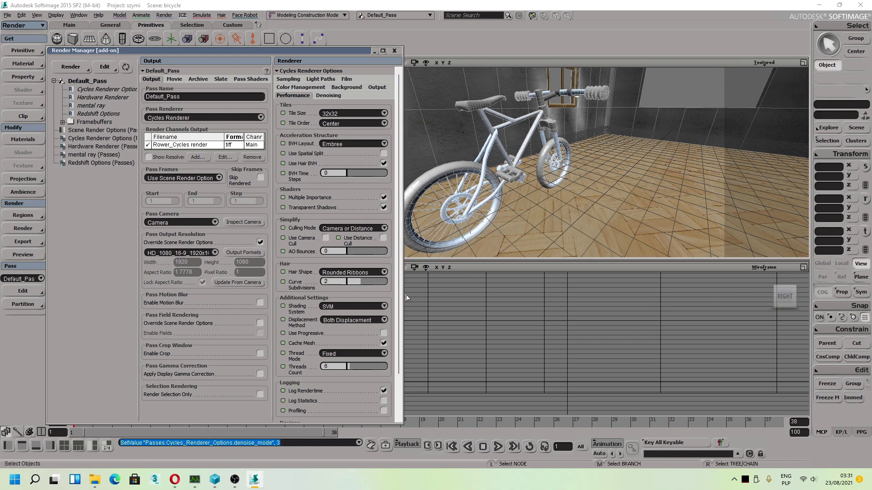
scroll(357, 357, "down", 3)
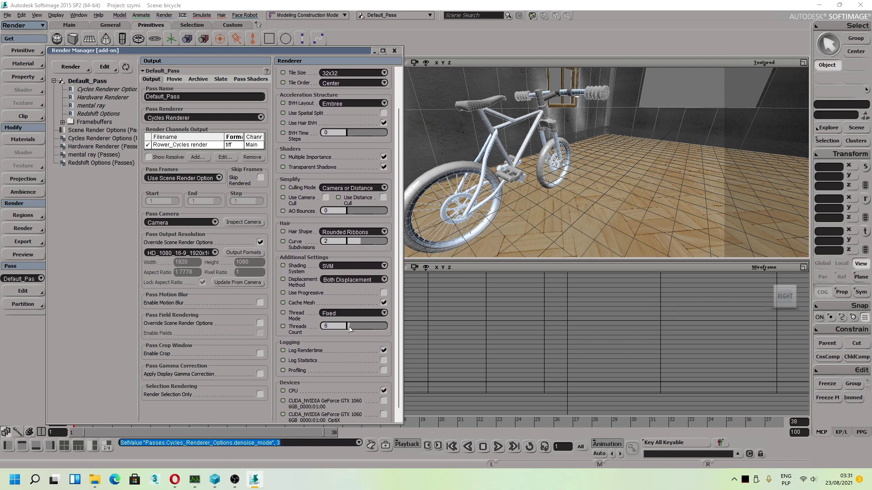
Step: Close the Render Manager and maximise the Camera viewport to show the bicycle scene
left_click(394, 51)
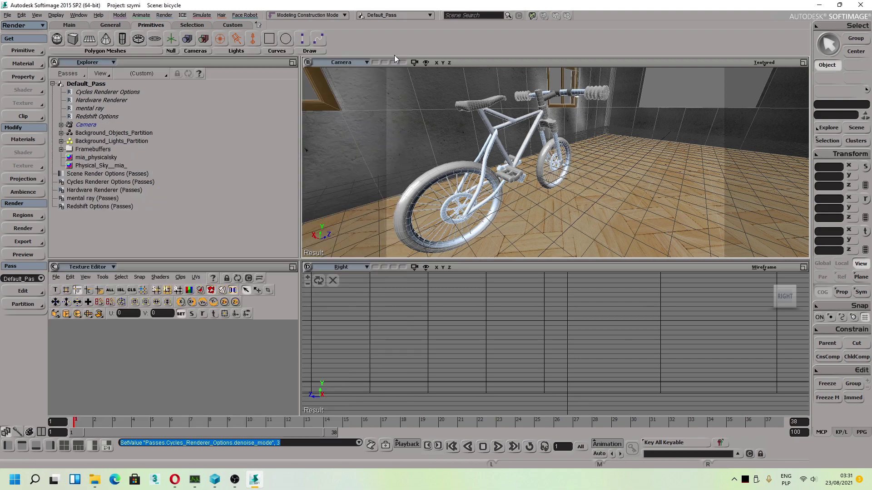
left_click(803, 63)
scroll(461, 246, "down", 5)
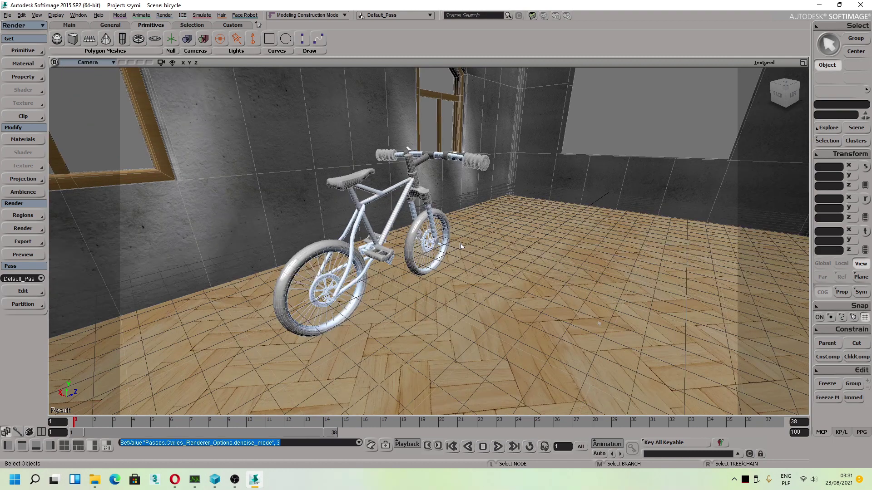
Step: Restore the four-viewport layout and inspect the default pass's Background_Lights_Partition and Framebuffers in the Explorer
left_click(825, 141)
left_click(827, 129)
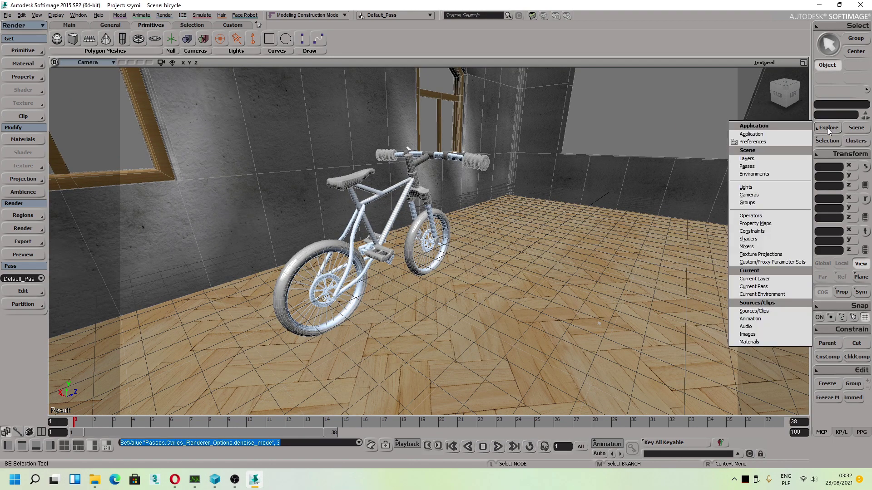
left_click(803, 64)
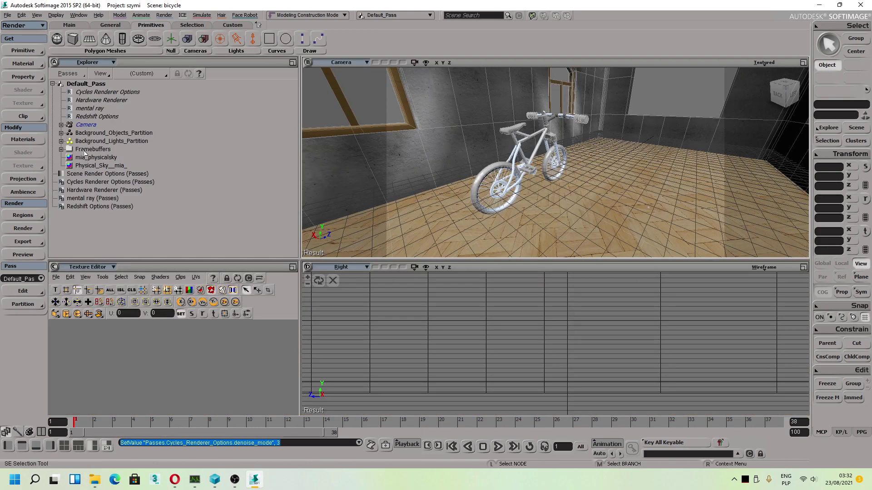
left_click(61, 141)
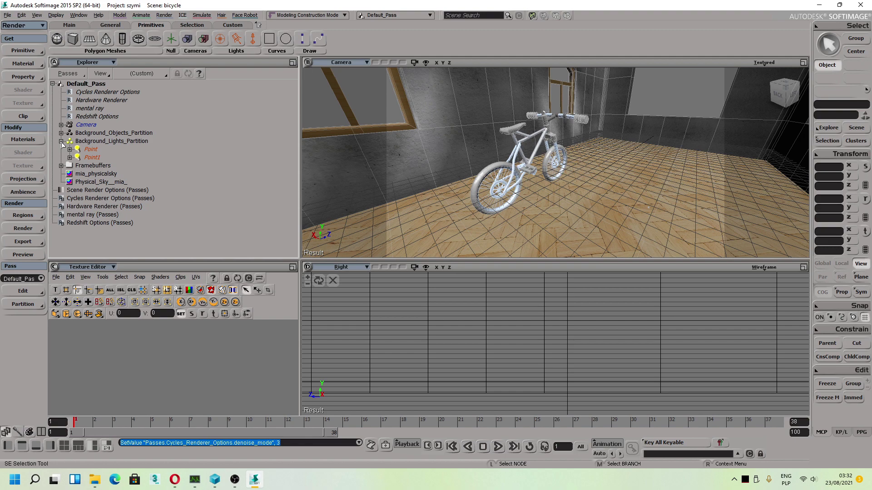
left_click(61, 141)
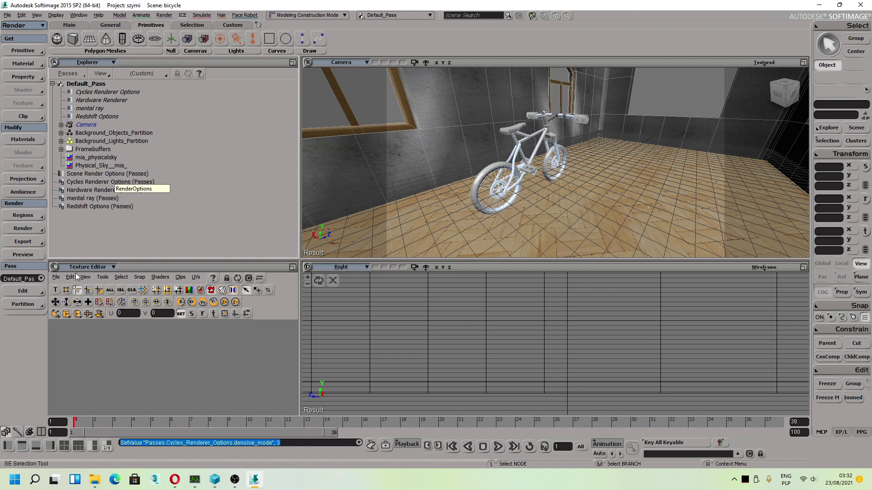
left_click(61, 149)
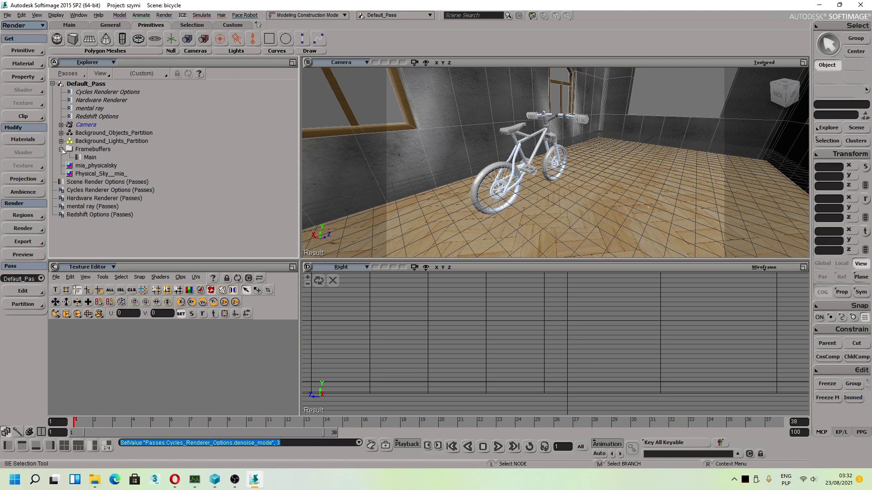
left_click(62, 150)
left_click(61, 142)
Step: Find cyclesPointLight in Background_Objects_Partition, view its point light properties, and close them
left_click(61, 133)
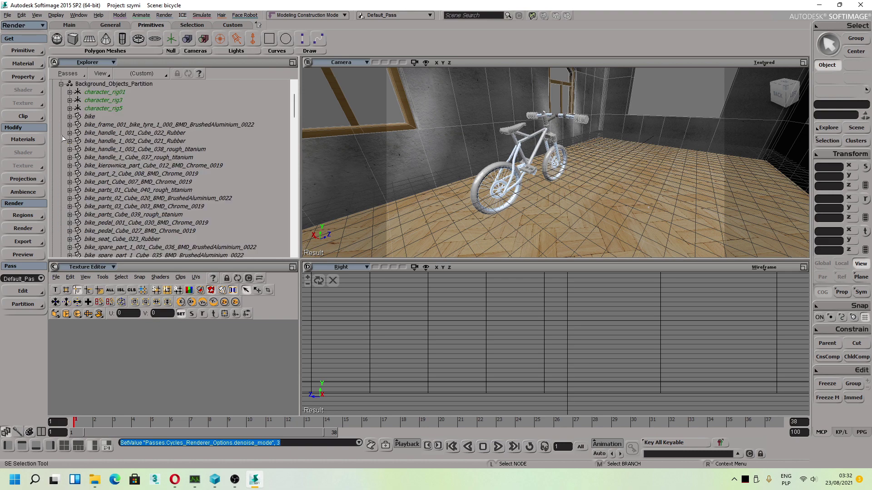
scroll(102, 175, "down", 5)
scroll(95, 164, "down", 15)
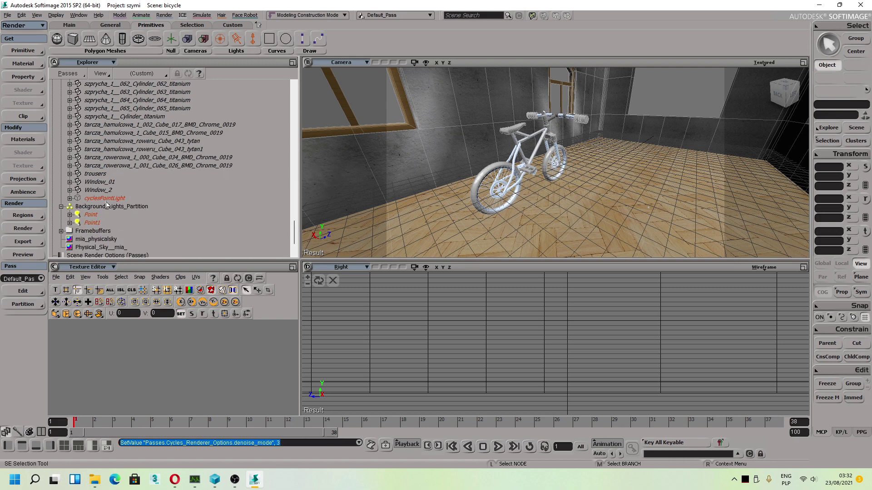
left_click(106, 198)
key("Return")
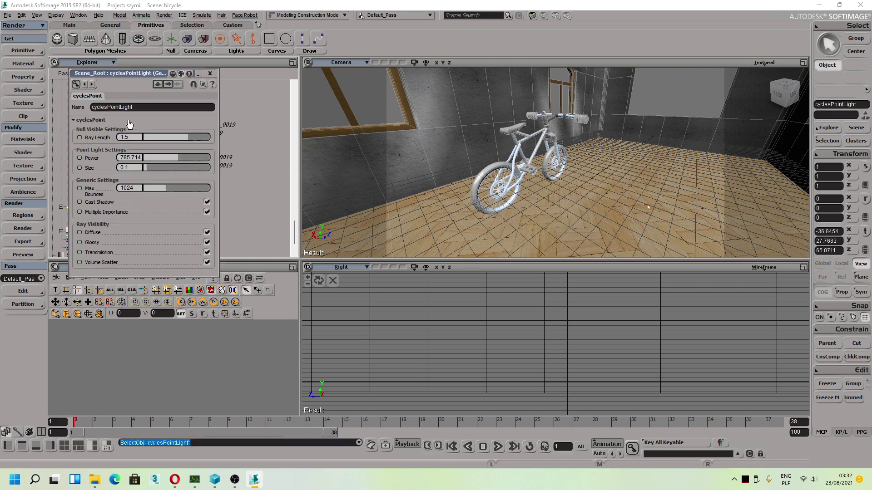
left_click(210, 73)
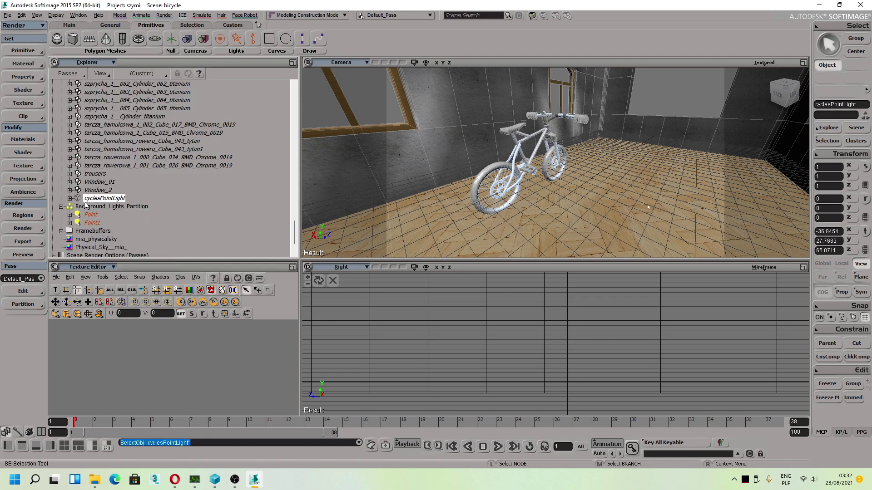
Step: Expand cyclesPointLight, view the emission settings of its material Material37, and close them
left_click(73, 199)
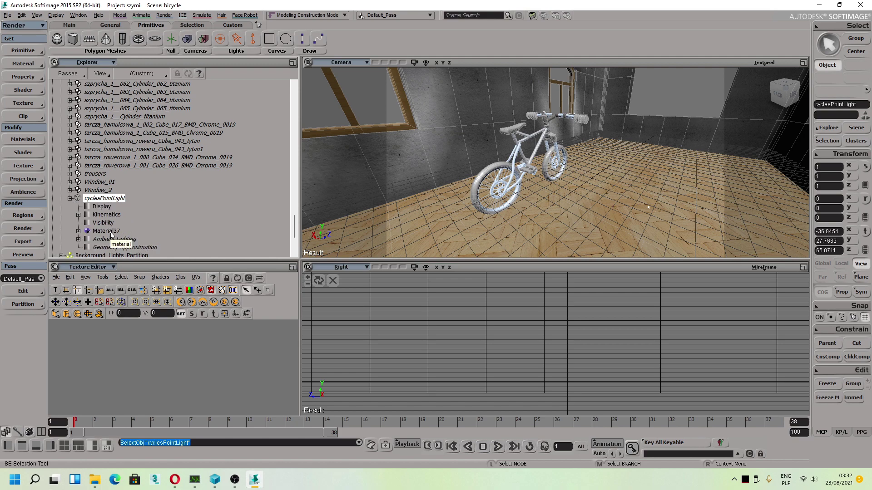
double_click(109, 231)
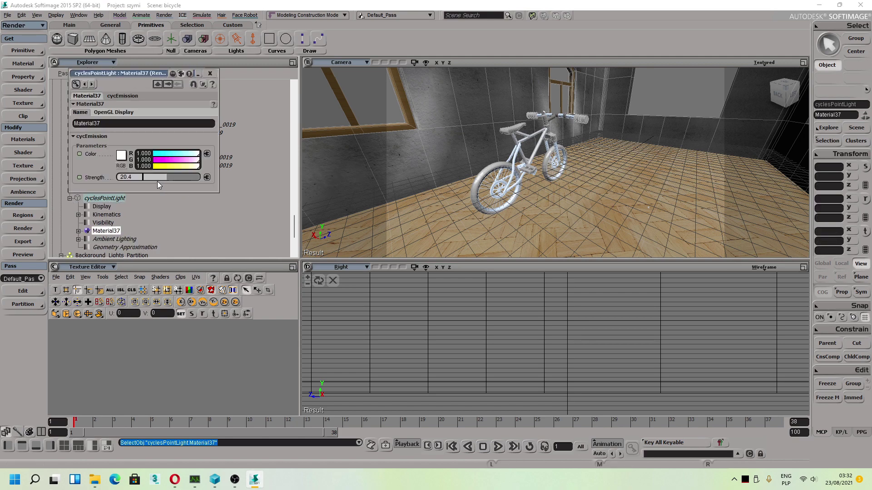
left_click(210, 73)
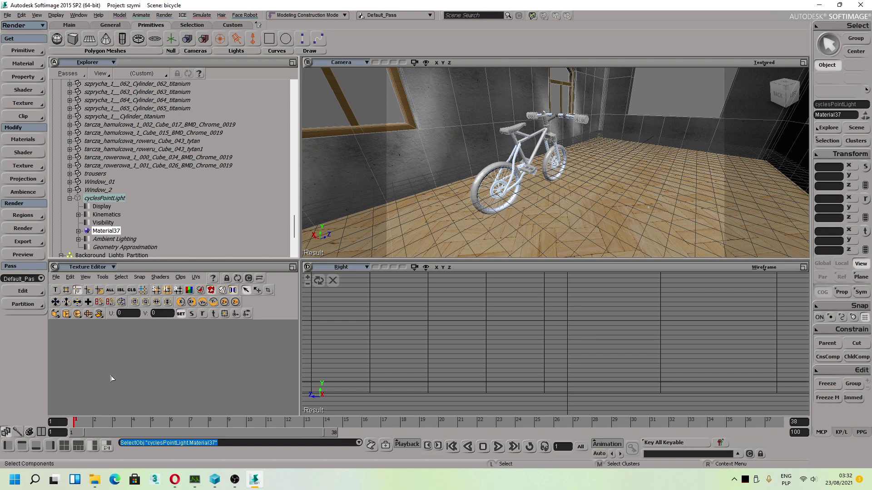
Step: Switch to the Opera browser and open the Sycles download page linked in the SYcles 1.9 video's description
mouse_move(100, 486)
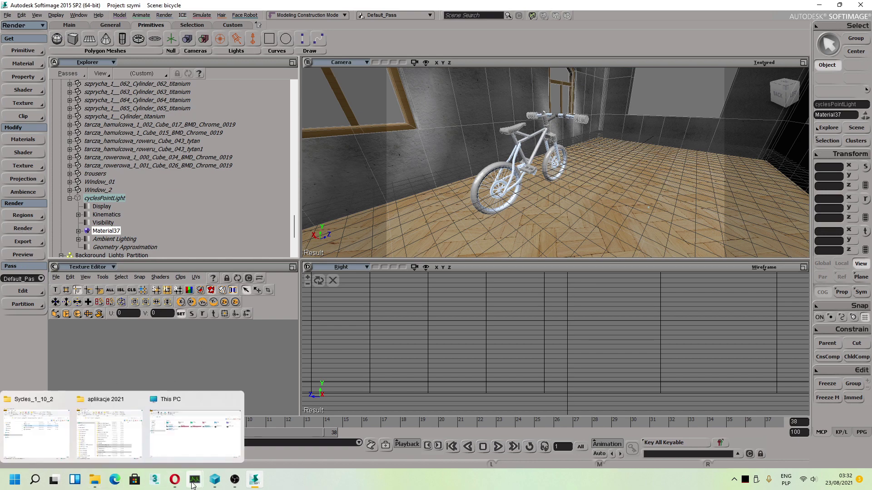
left_click(175, 479)
scroll(130, 292, "down", 4)
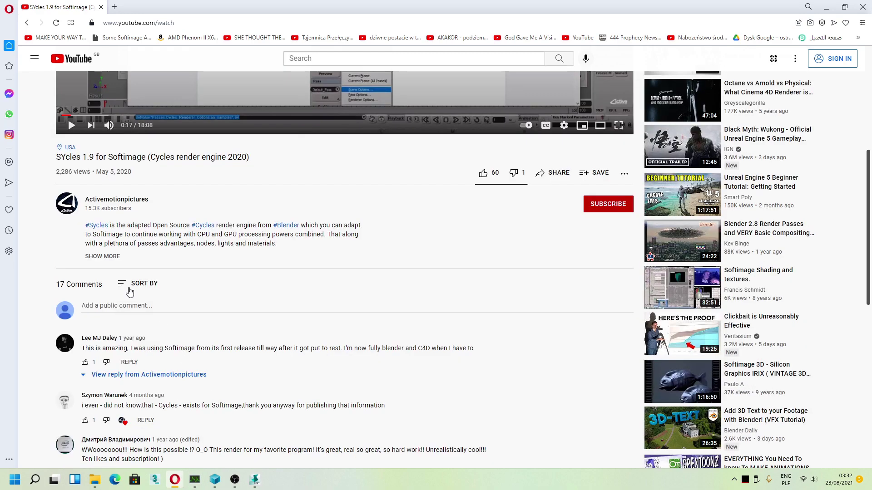
left_click(109, 257)
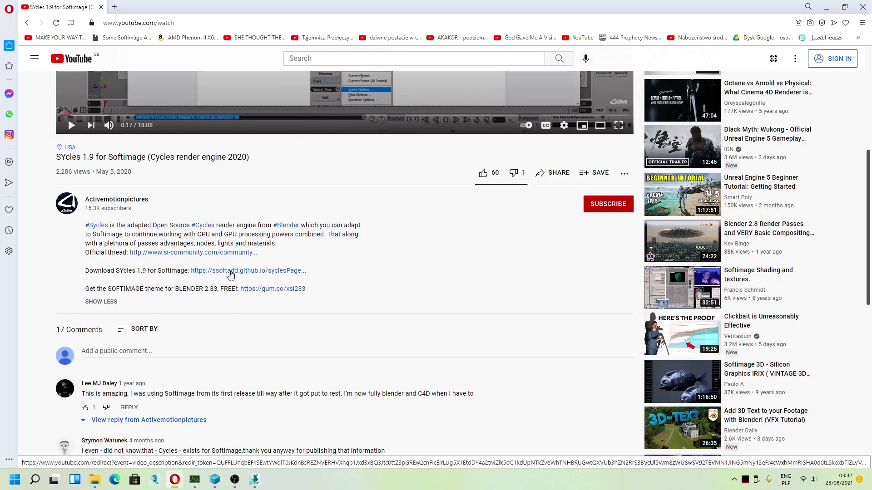
left_click(247, 272)
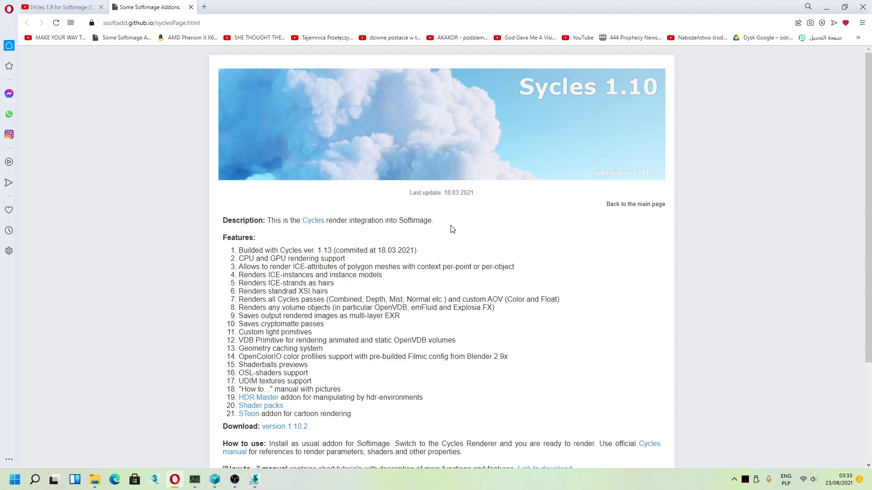
Step: Review the Sycles 1.10 page's features, download link, usage notes and remarks about the Visual C++ Redistributable
scroll(458, 244, "down", 2)
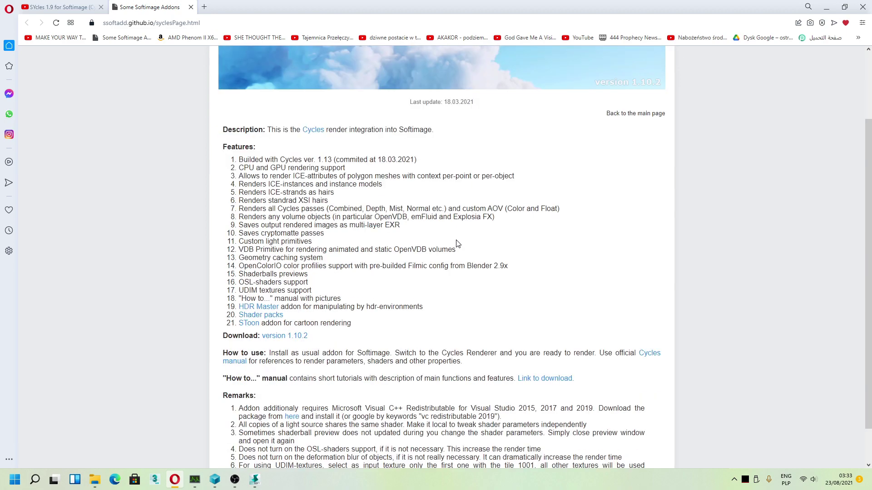
scroll(291, 354, "down", 1)
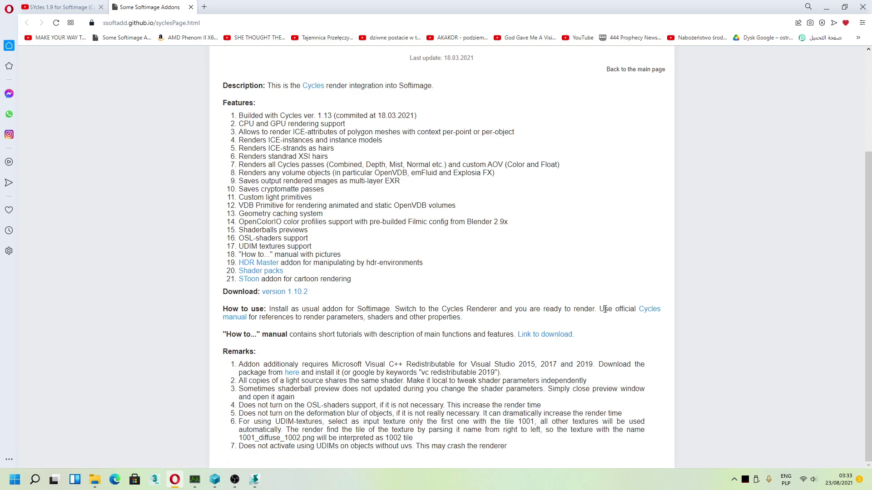
left_click(289, 373)
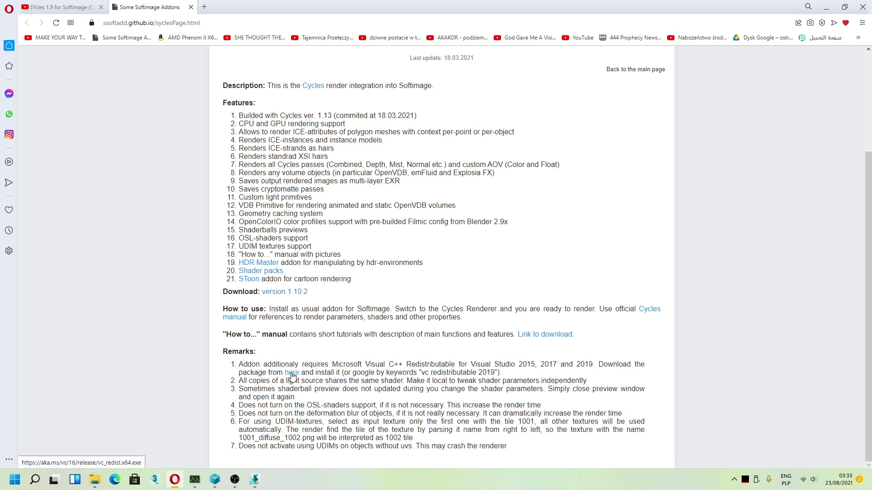
scroll(292, 377, "up", 3)
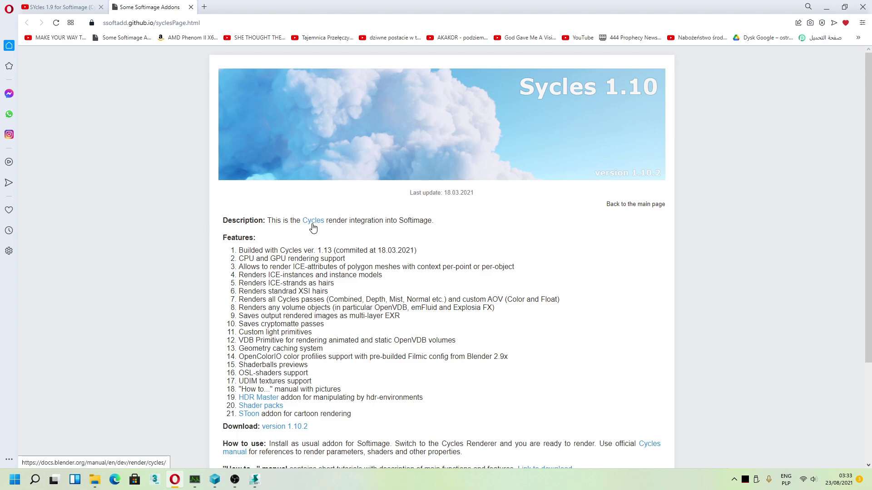
scroll(440, 282, "down", 4)
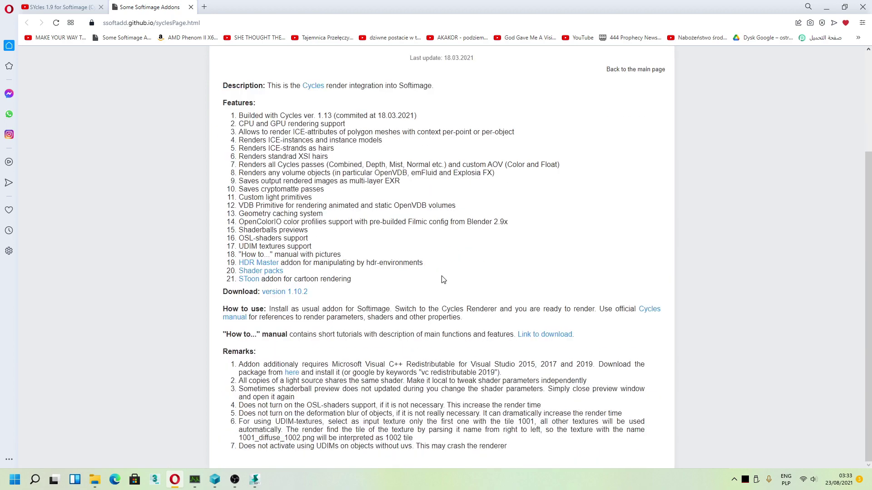
scroll(371, 340, "up", 4)
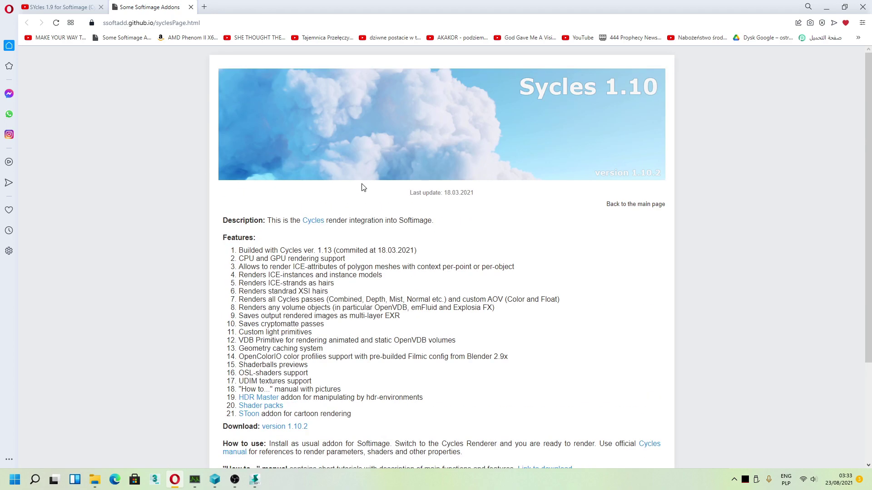
Step: Revisit the SYcles 1.9 video page, switch back to Softimage, and maximise the Camera viewport
left_click(68, 7)
scroll(349, 216, "up", 5)
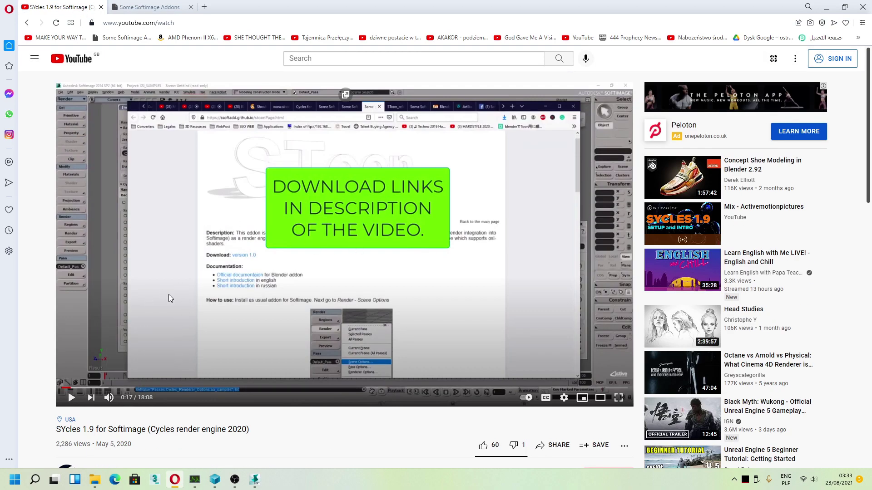
scroll(169, 298, "down", 1)
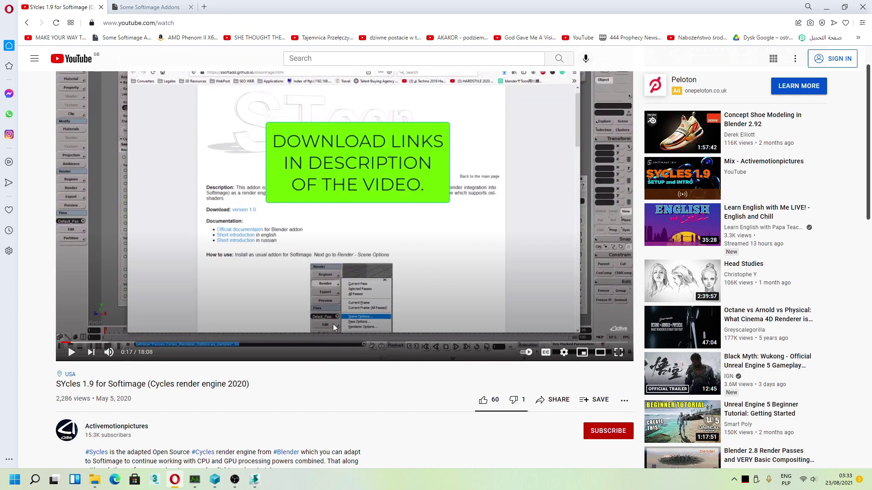
left_click(255, 479)
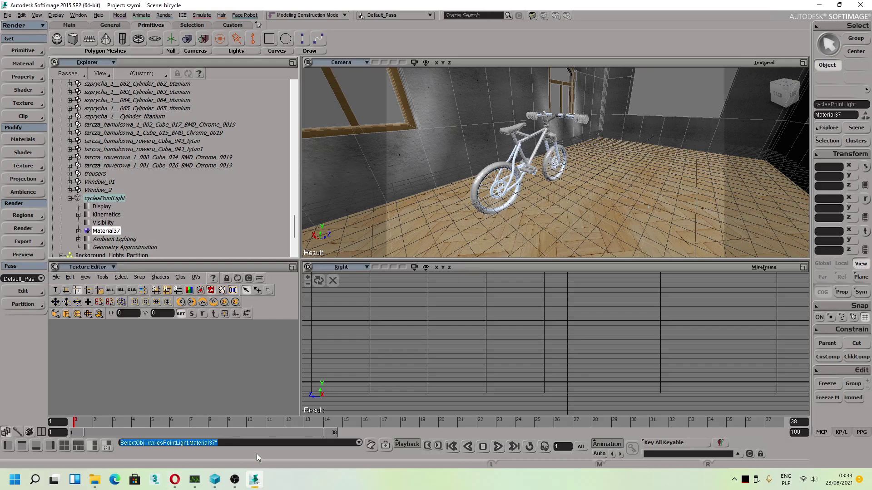
left_click(804, 62)
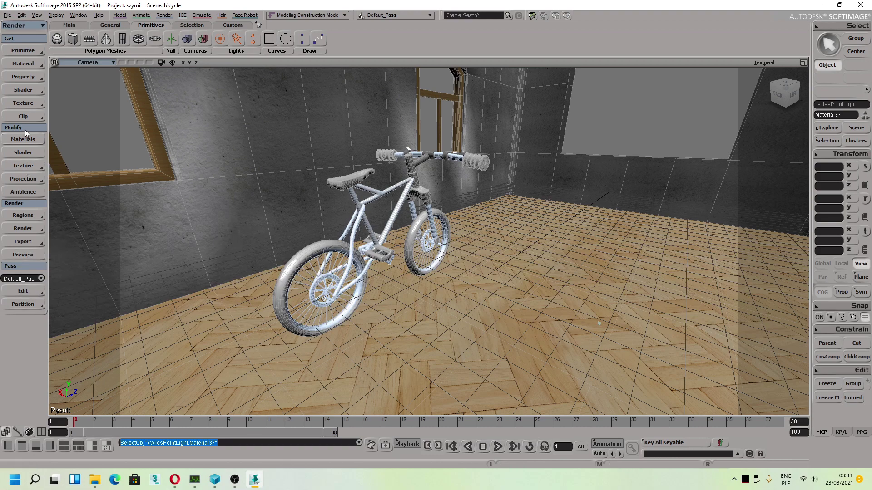
Step: Start an add-on installation and open the file browser for choosing the add-on file
left_click(8, 15)
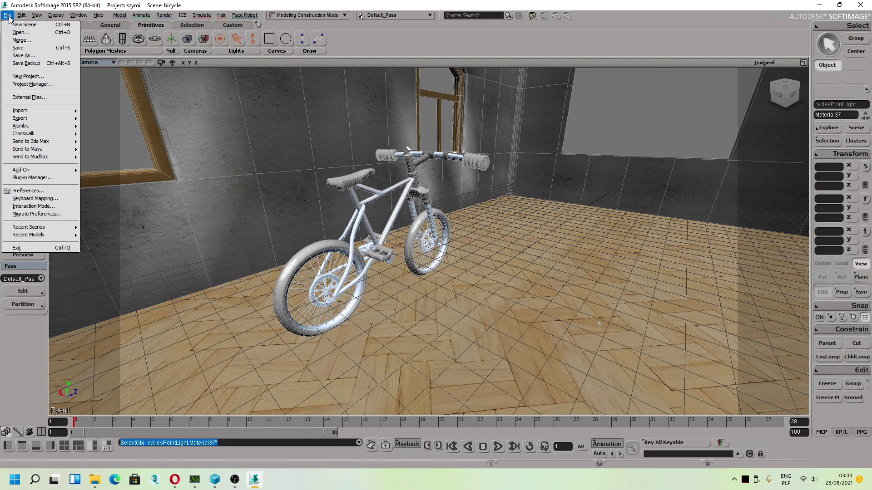
mouse_move(32, 172)
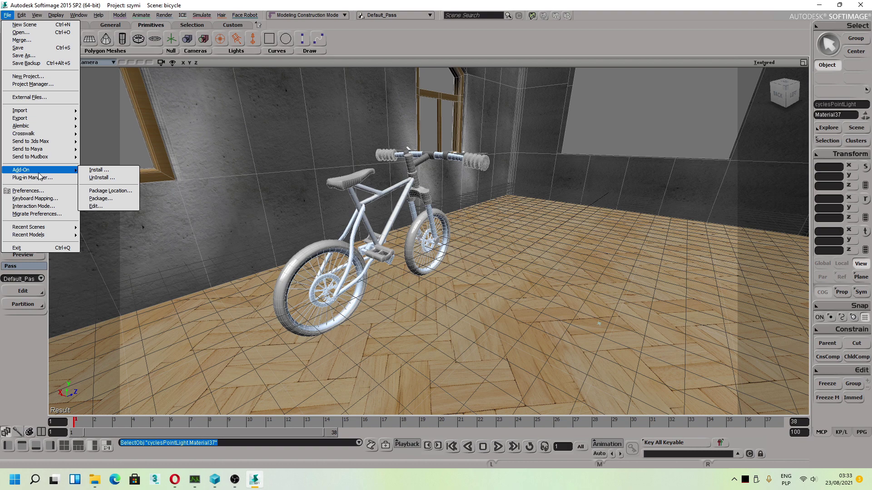
left_click(44, 171)
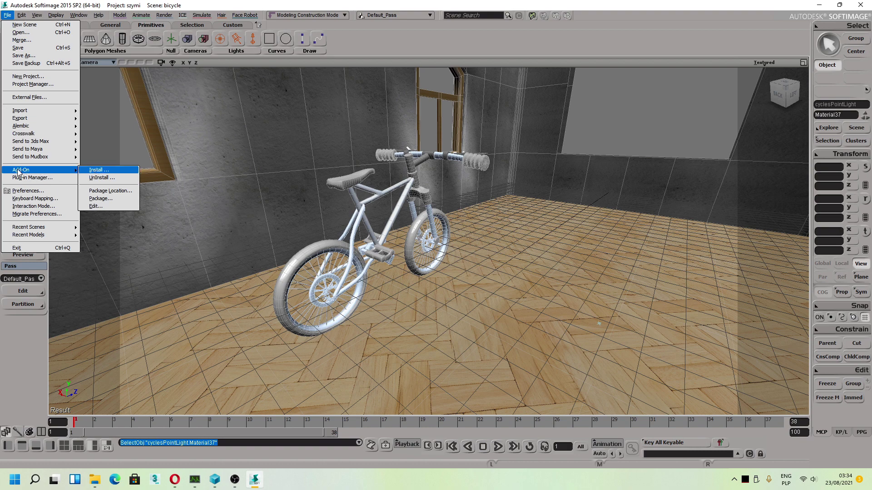
left_click(94, 173)
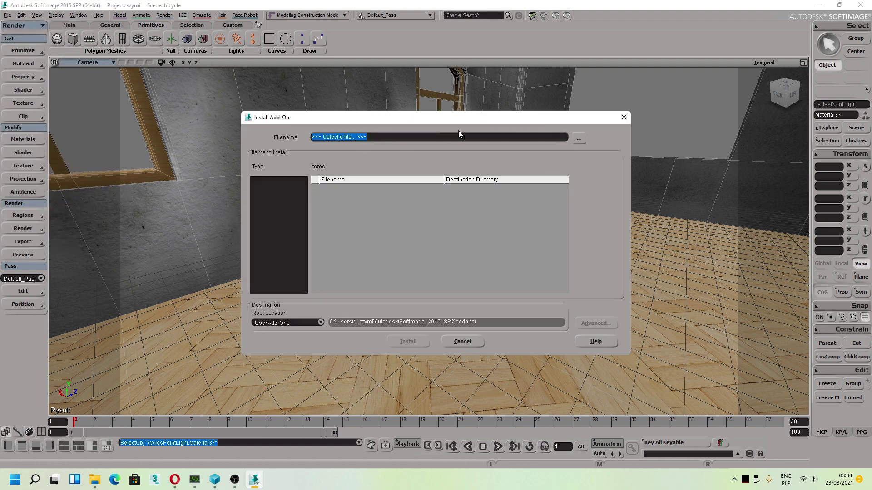
left_click(579, 140)
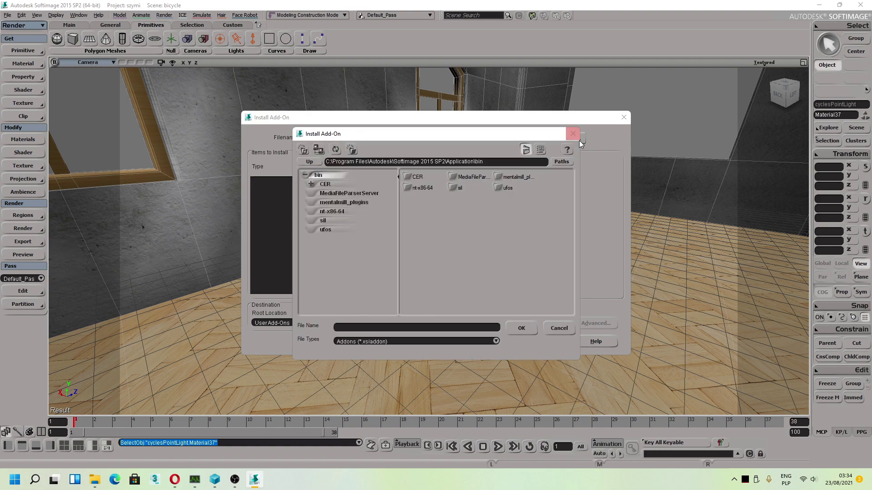
Step: Browse to the Addons folder inside C:\Program Files\Autodesk\Softimage 2015 SP2 and locate the file Sycles_1_10_2.xsiaddon
left_click(491, 160)
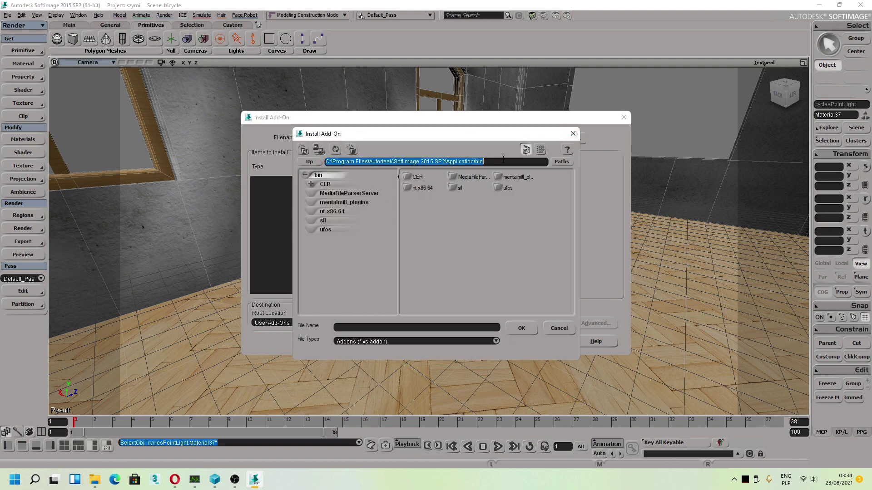
left_click(492, 161)
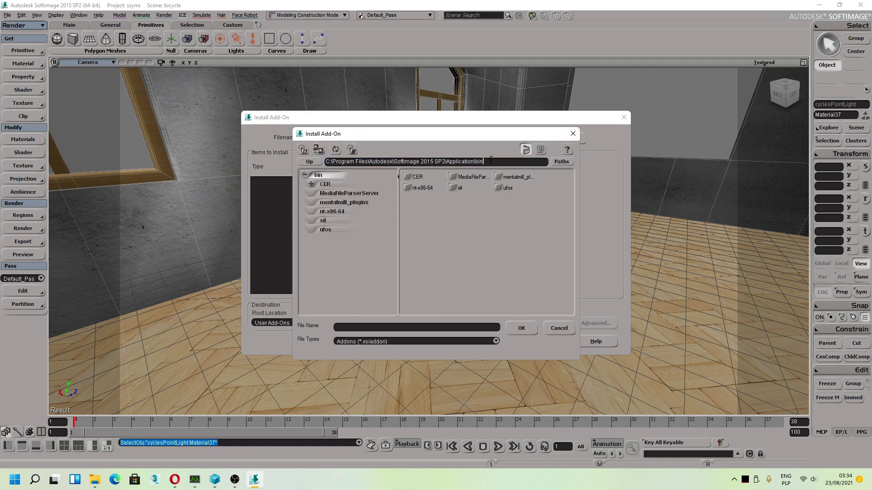
key("BackSpace")
key("BackSpace")
key("BackSpace")
key("BackSpace")
key("BackSpace")
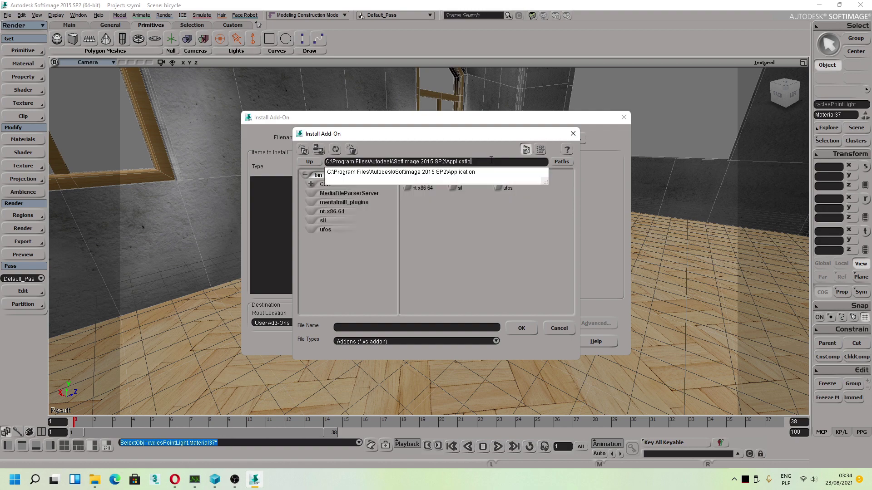
key("BackSpace")
key("BackSpace")
key("BackSpace")
key("BackSpace")
key("BackSpace")
key("BackSpace")
key("BackSpace")
key("BackSpace")
key("BackSpace")
key("BackSpace")
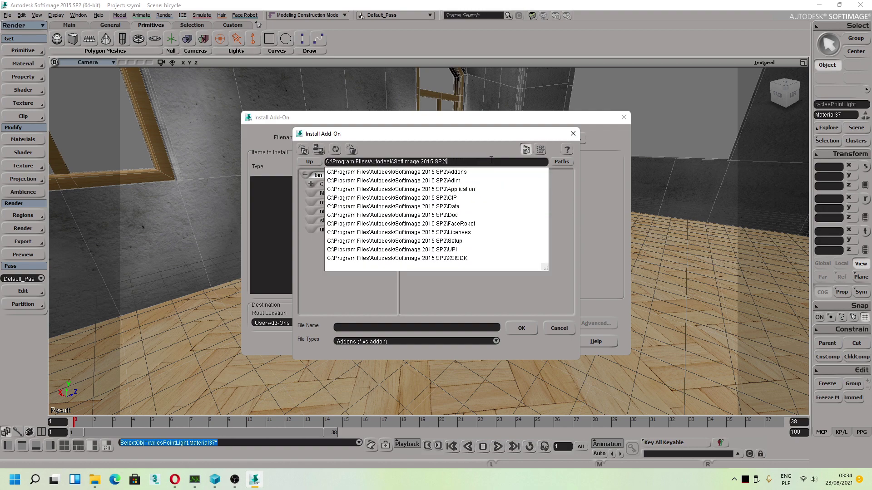
key("Return")
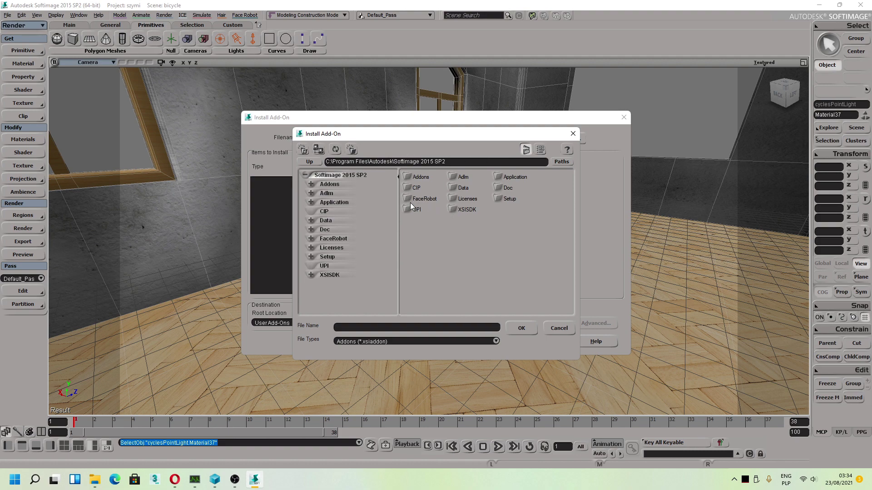
double_click(412, 178)
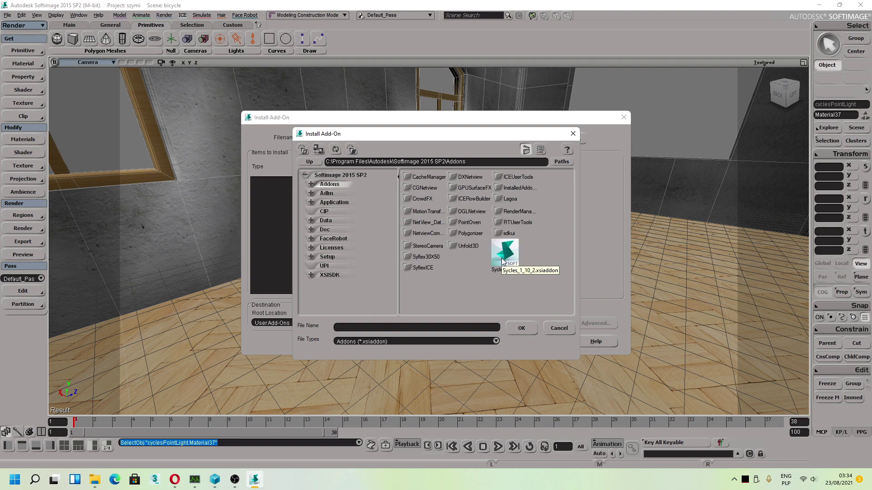
Step: Close the add-on file browser and the Install Add-On dialog without installing anything
left_click(491, 164)
left_click(336, 296)
left_click(573, 134)
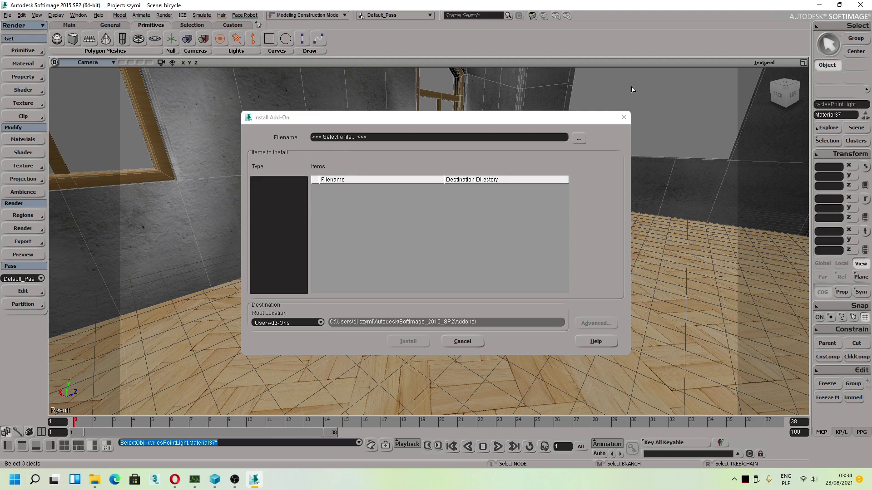
left_click(624, 117)
Step: Select the bicycle's tyre, open the Material Manager and examine the Cycles shader types offered for creating materials
scroll(431, 230, "up", 5)
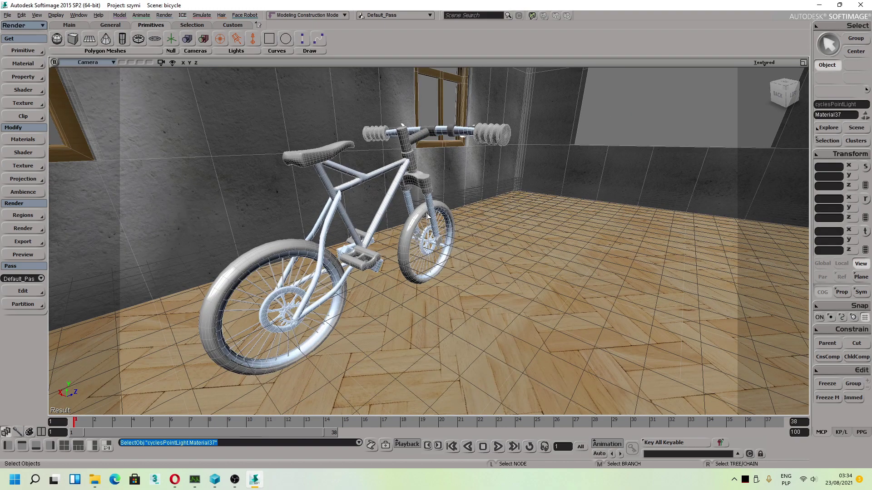
left_click(411, 200)
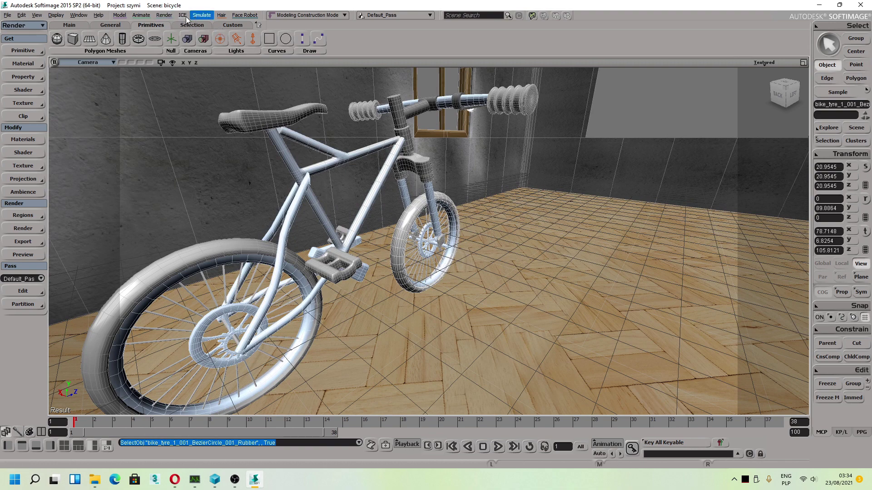
left_click(162, 16)
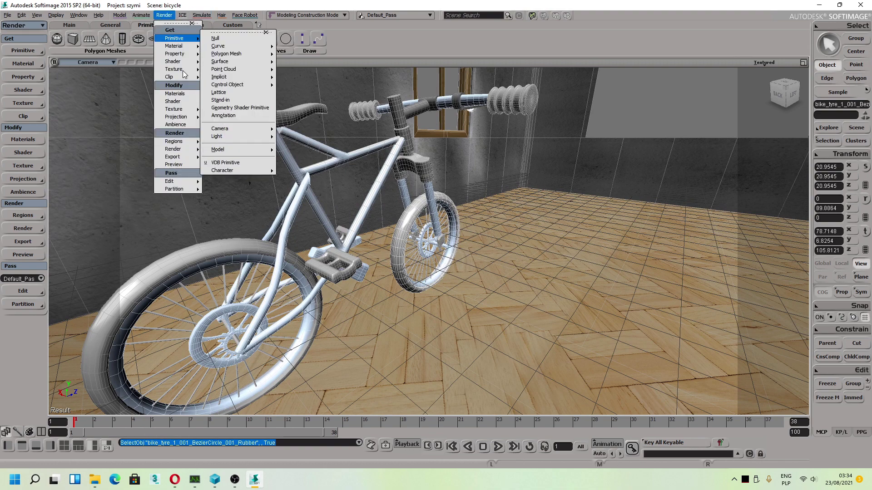
left_click(175, 94)
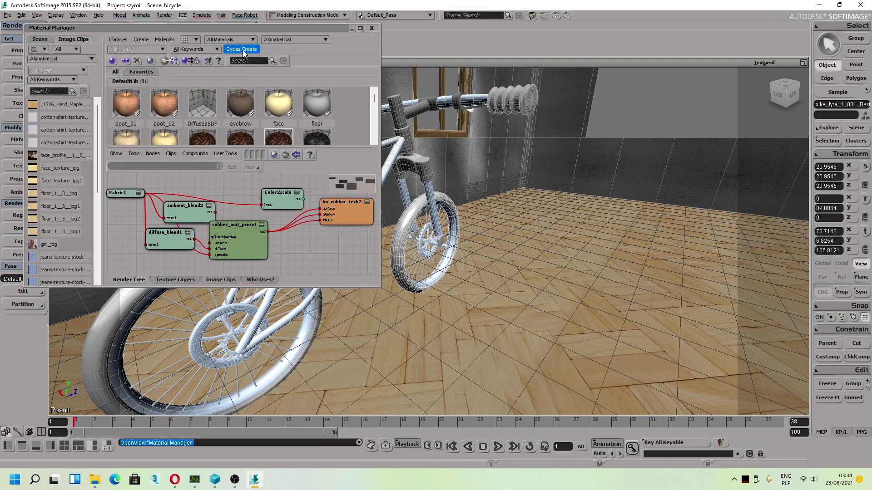
left_click(243, 50)
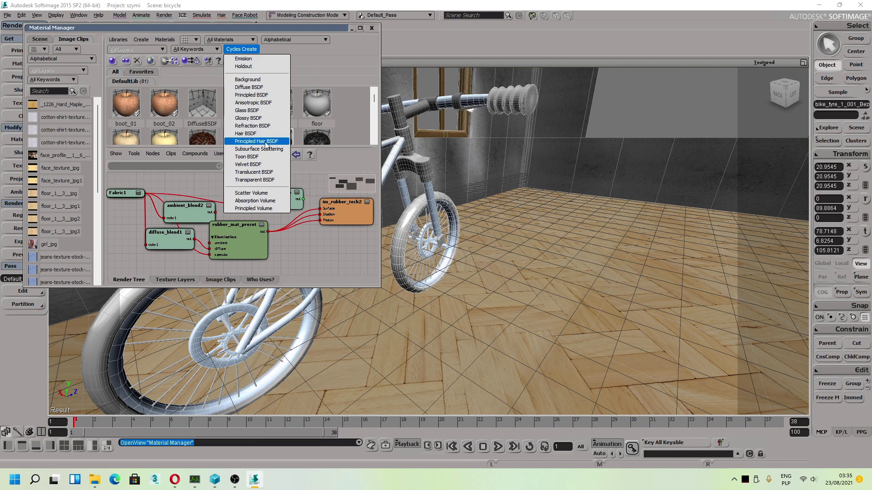
left_click(296, 136)
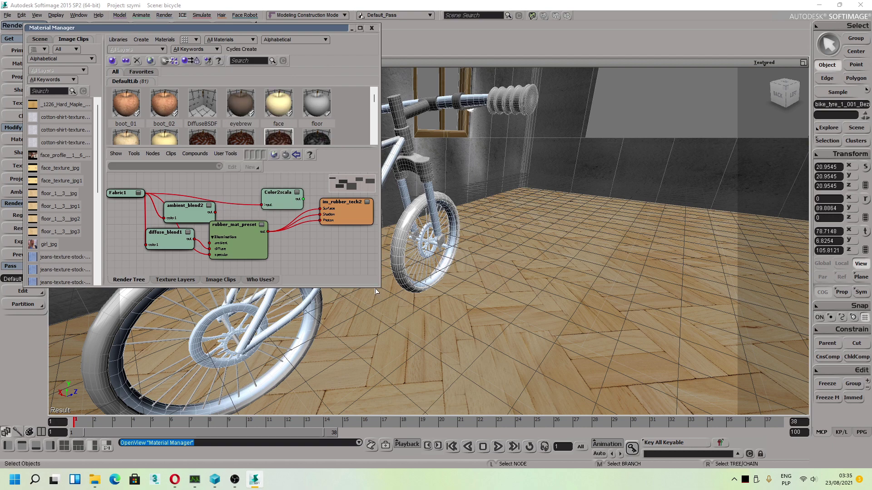
Step: Enlarge the Material Manager and its material library area, and open the properties of the PrincipledBSDF1 material
left_click_drag(375, 287, 374, 363)
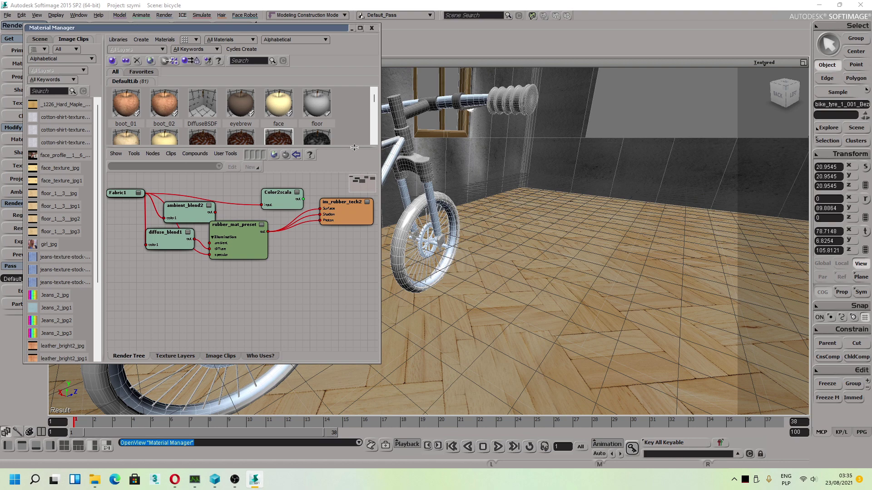
left_click_drag(360, 258, 360, 258)
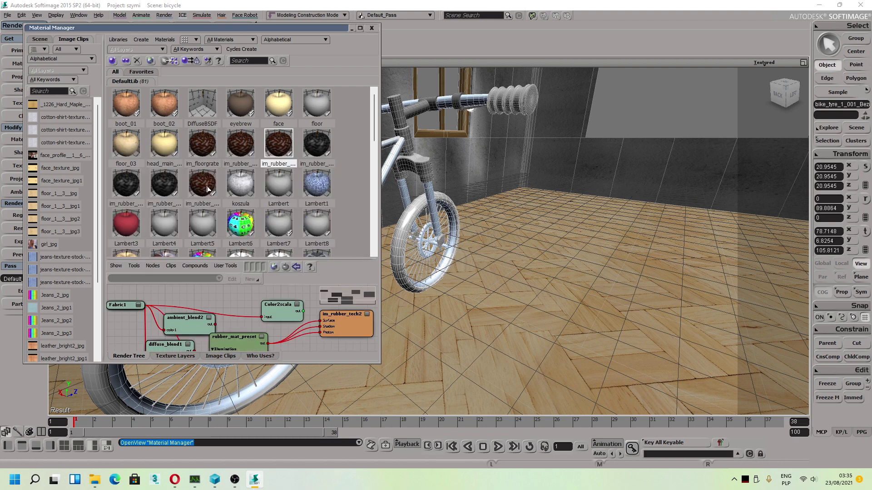
scroll(219, 197, "down", 5)
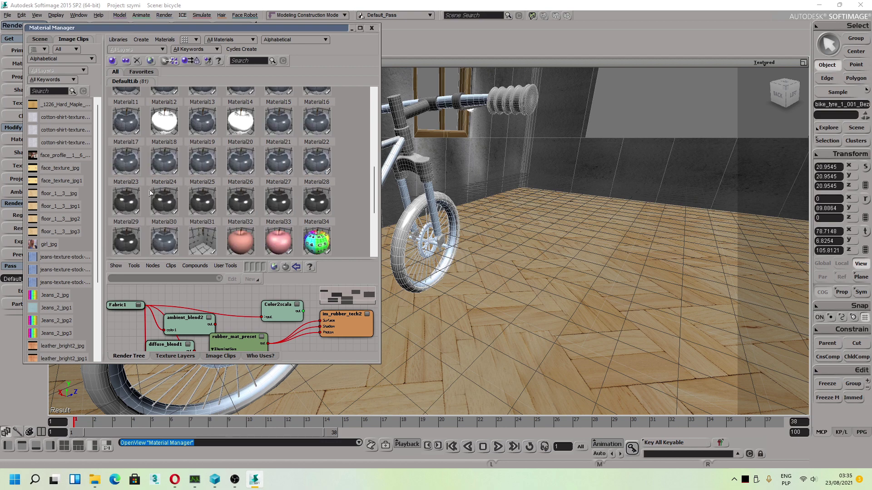
scroll(203, 118, "down", 3)
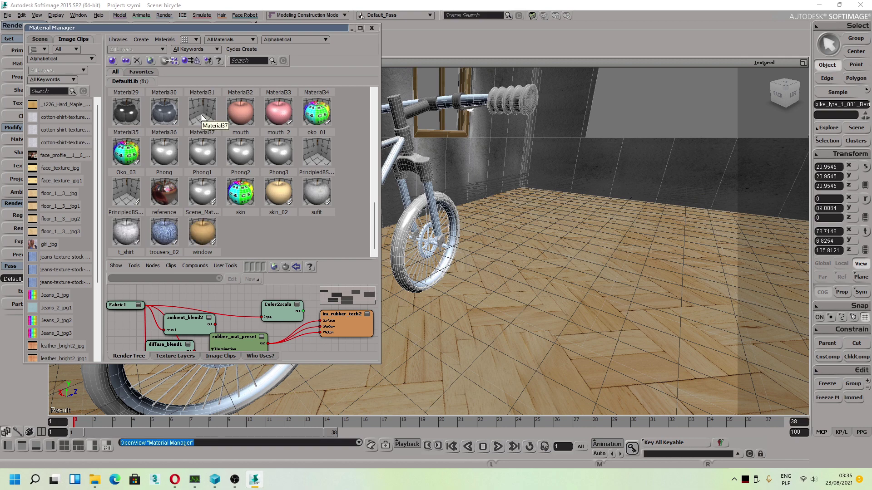
double_click(127, 193)
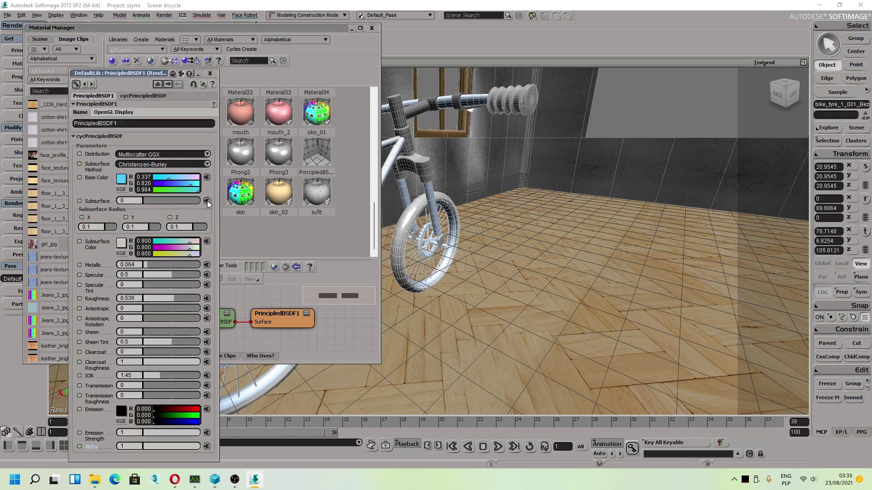
Step: Examine the connection options of the Metallic parameter and browse the texture presets without choosing one
left_click(207, 266)
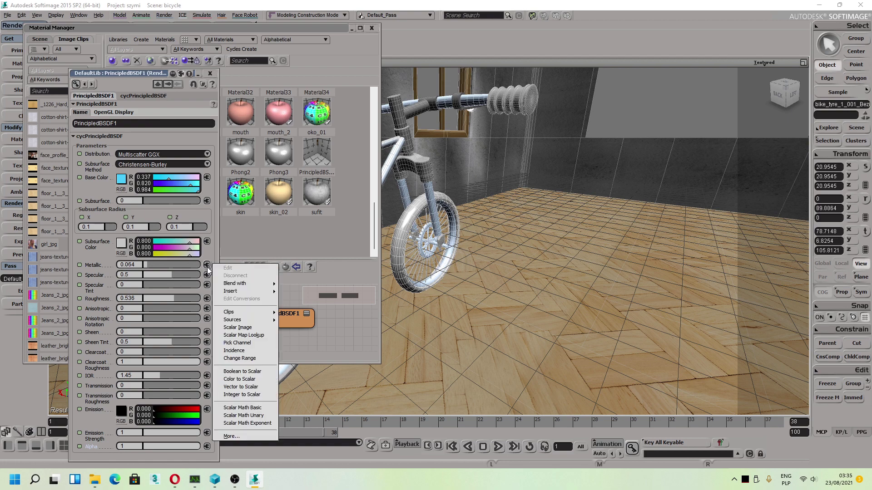
mouse_move(254, 285)
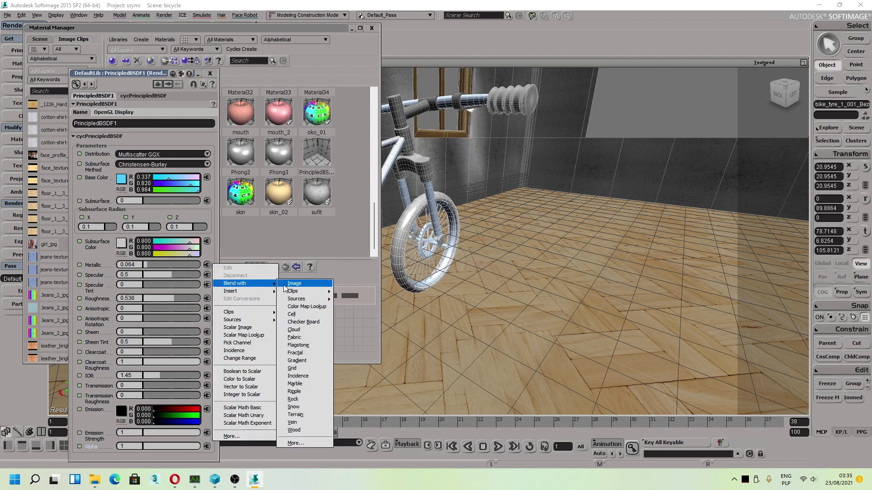
mouse_move(295, 291)
mouse_move(317, 301)
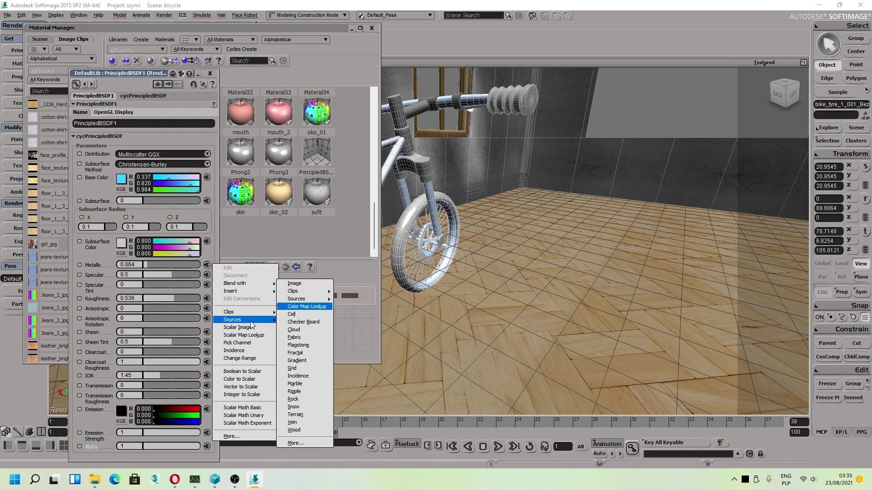
mouse_move(250, 313)
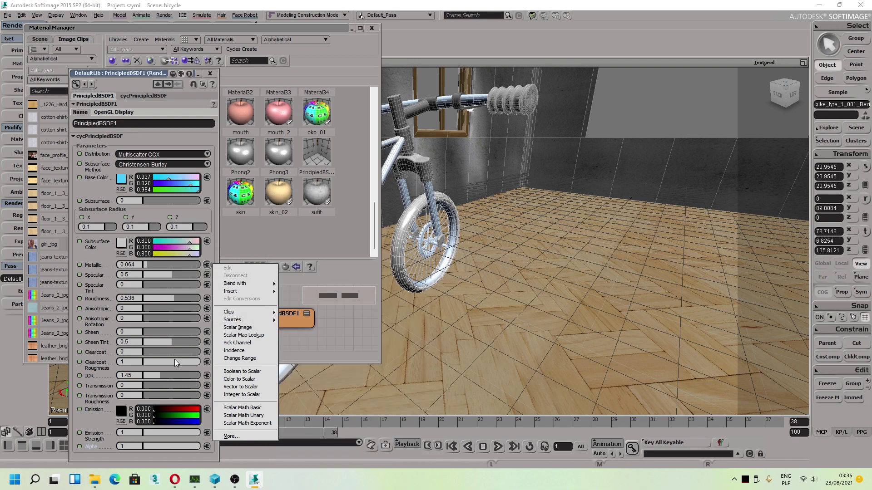
left_click(231, 437)
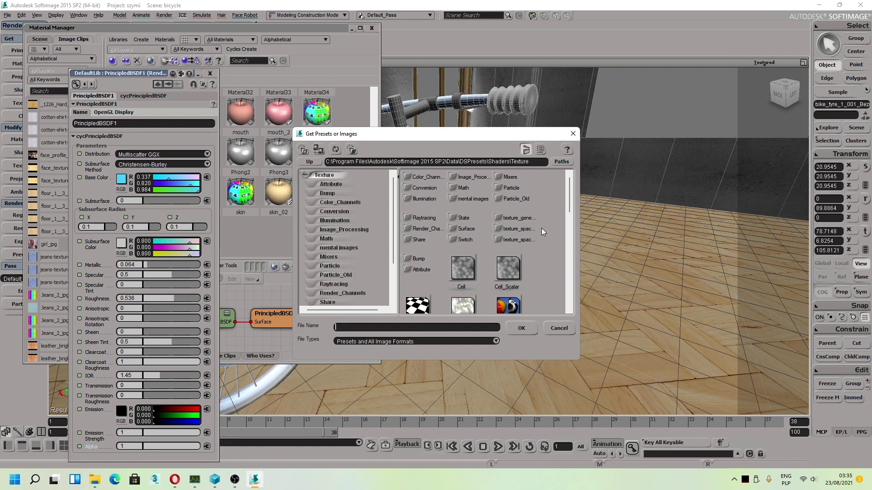
mouse_move(569, 200)
left_mouse_down()
mouse_move(570, 295)
mouse_move(570, 198)
left_mouse_up()
left_click(551, 328)
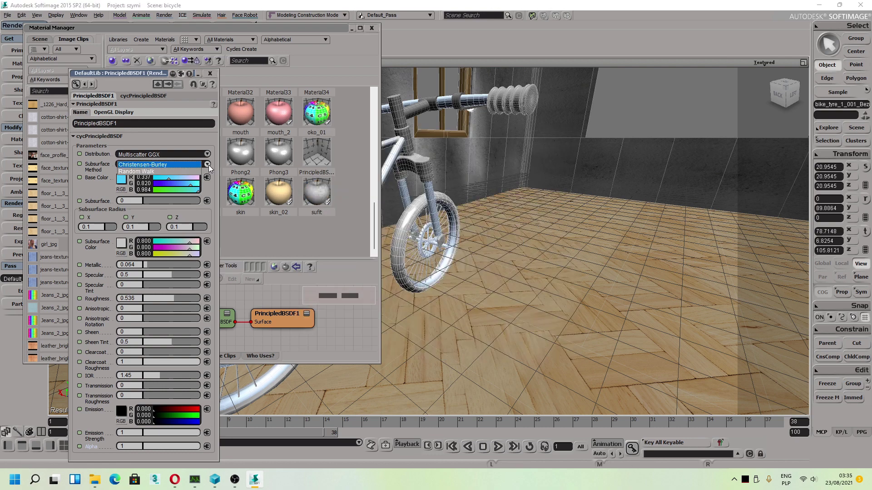
Step: Review the PrincipledBSDF1 material's OpenGL Display and shader parameters, and close its properties and the Material Manager
left_click(109, 113)
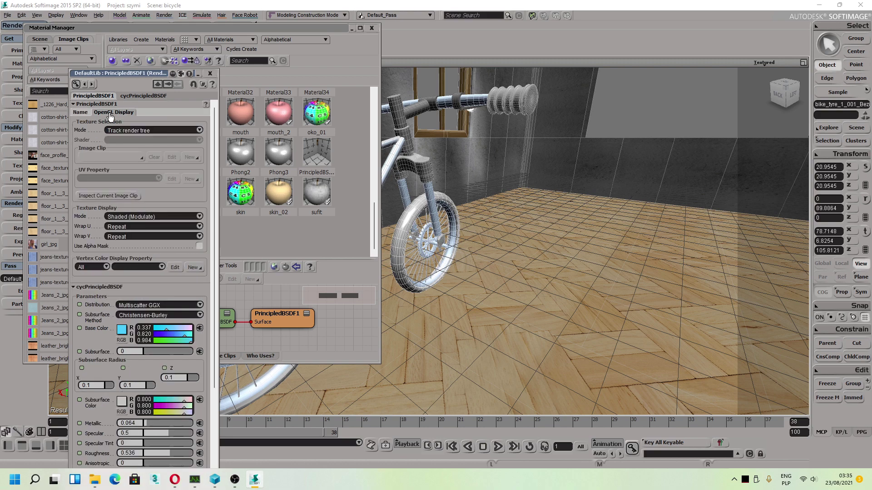
left_click(81, 112)
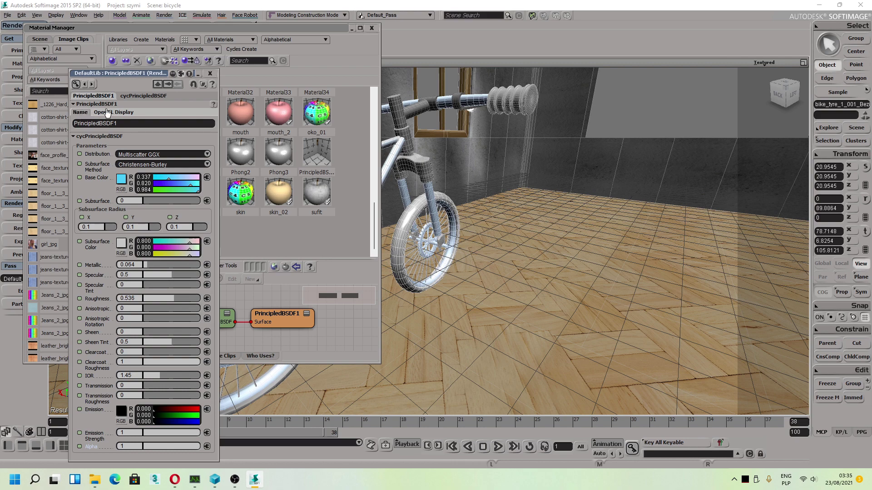
left_click(104, 104)
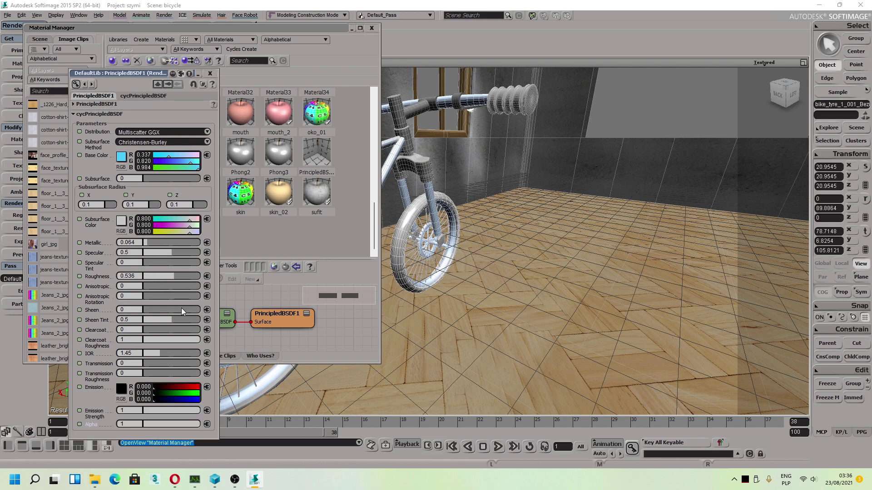
left_click(210, 73)
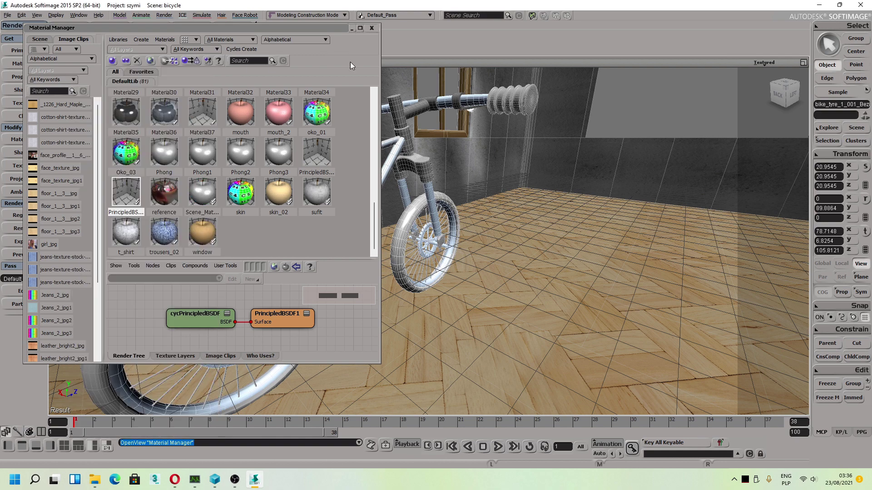
left_click(371, 29)
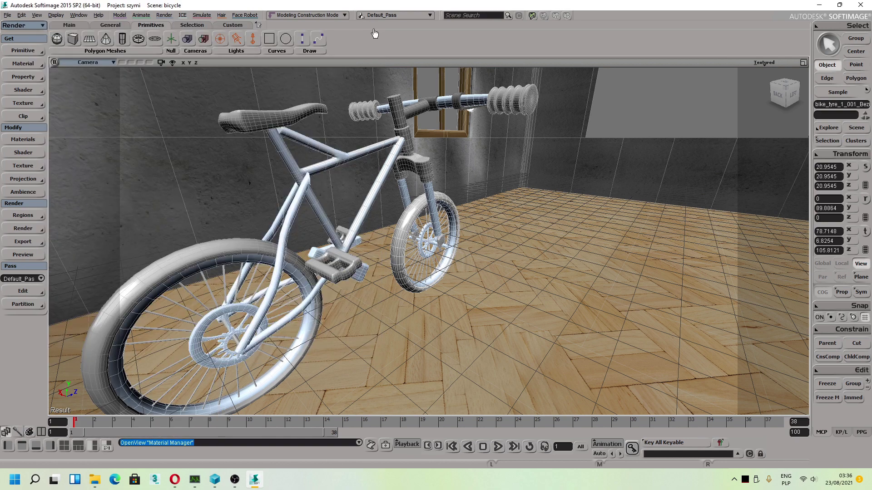
Step: Open the Cycles renderer options and review the Denoising and Performance settings
middle_click(345, 182)
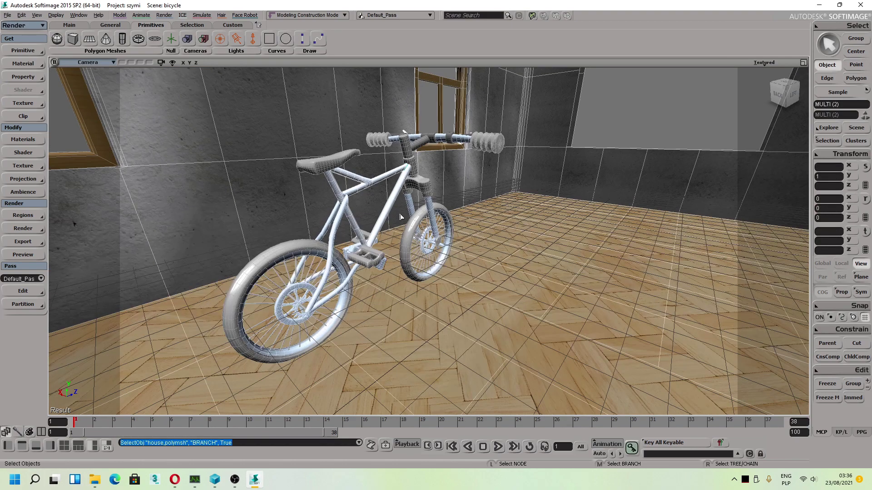
left_click(163, 15)
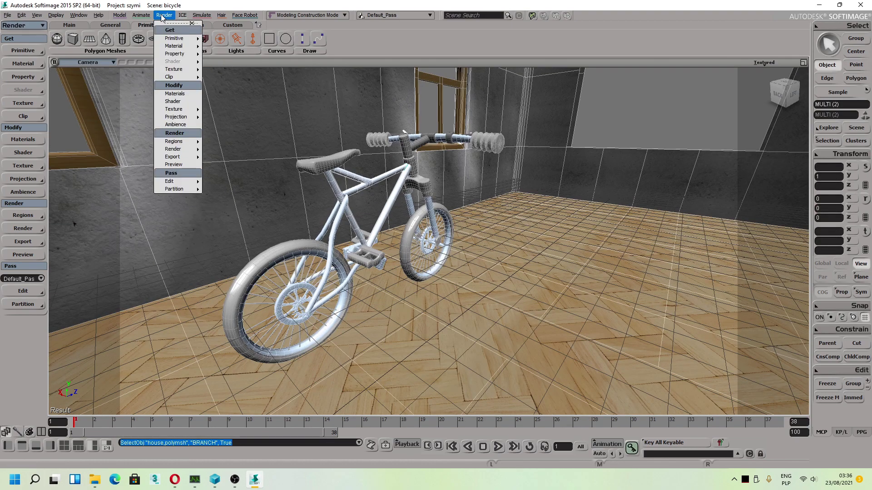
mouse_move(185, 158)
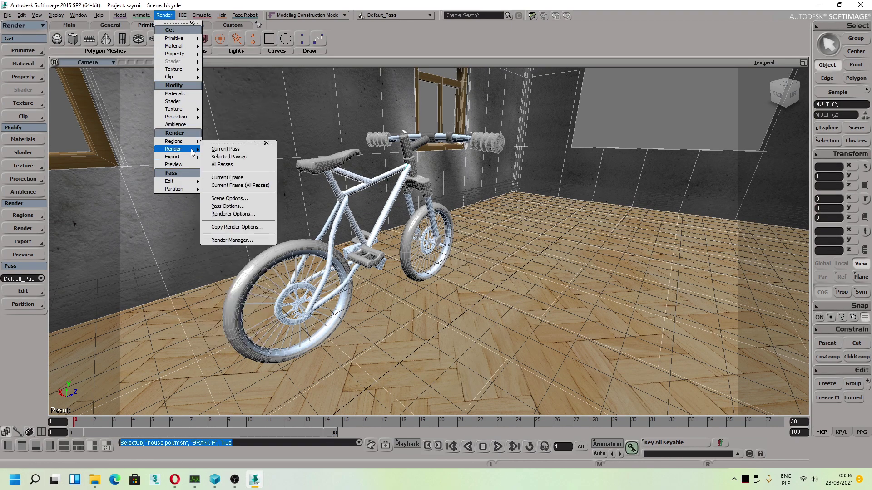
left_click(244, 219)
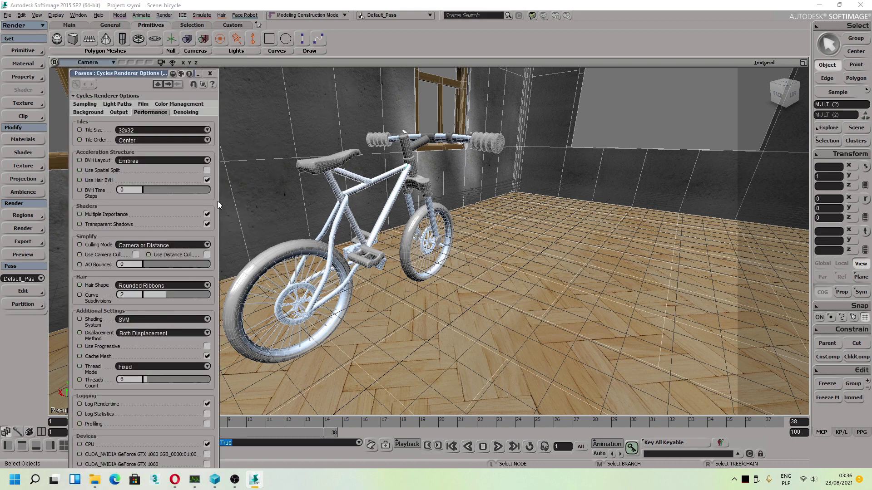
left_click(192, 114)
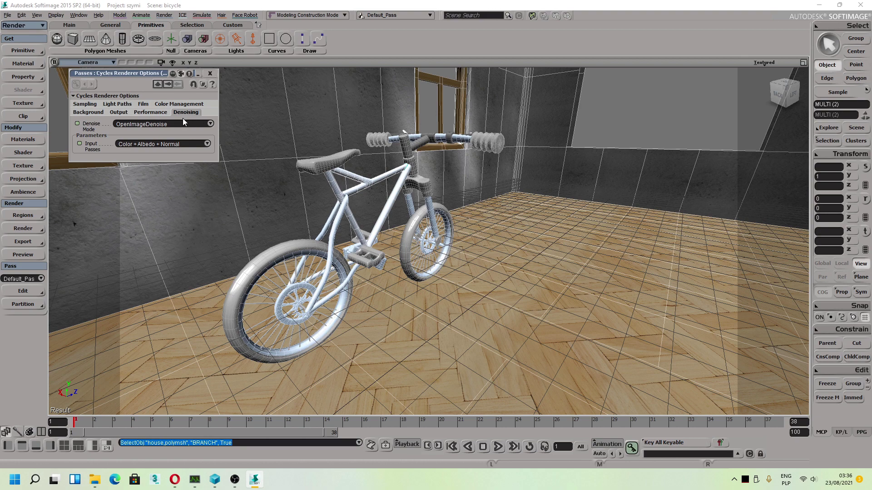
left_click(152, 114)
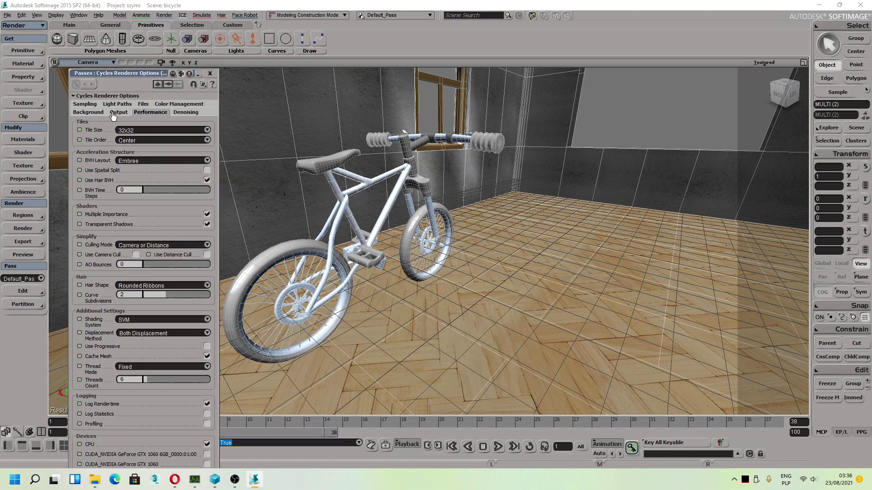
Step: Set the Cycles AA Samples to 2 and start rendering the current pass, aborting the render before it completes
left_click(94, 106)
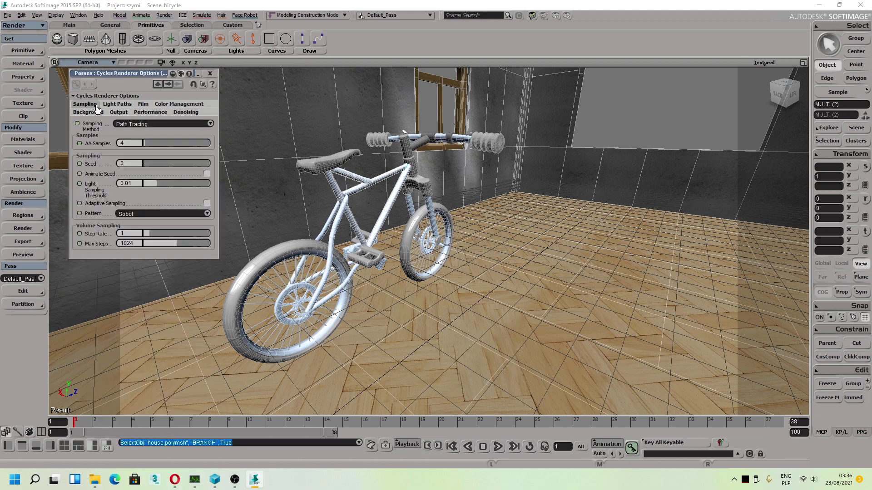
left_click(144, 142)
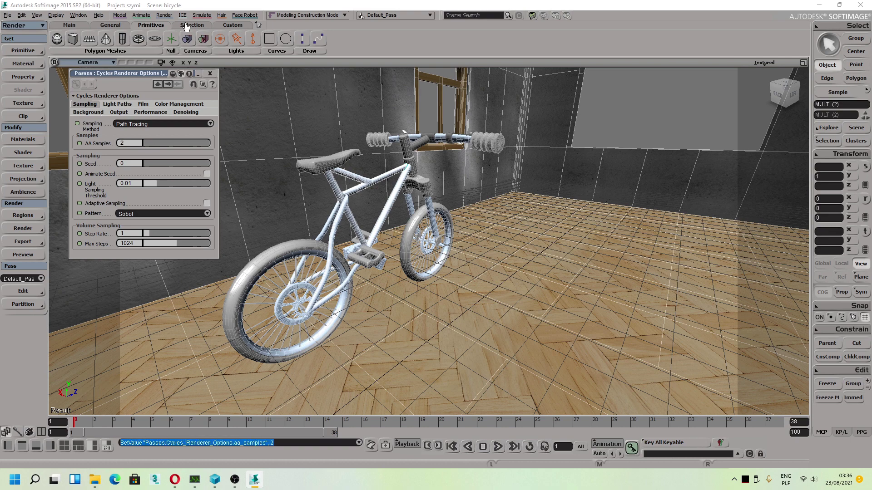
left_click(164, 15)
mouse_move(182, 151)
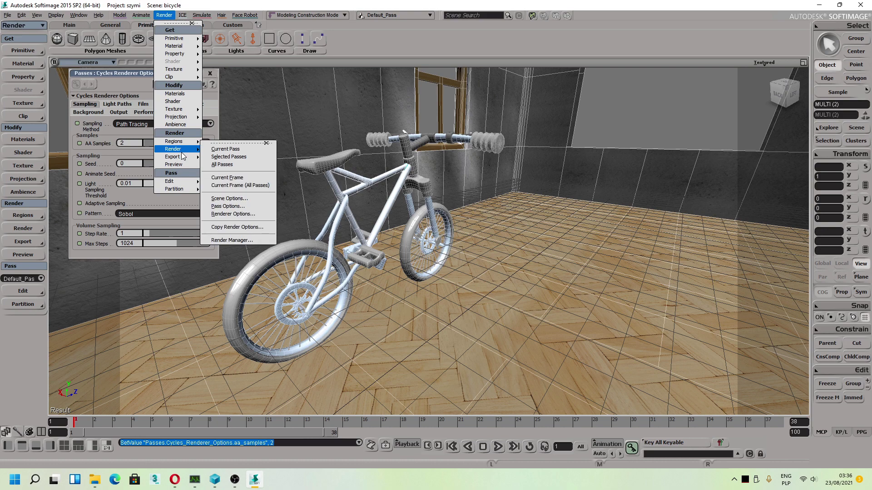
left_click(226, 149)
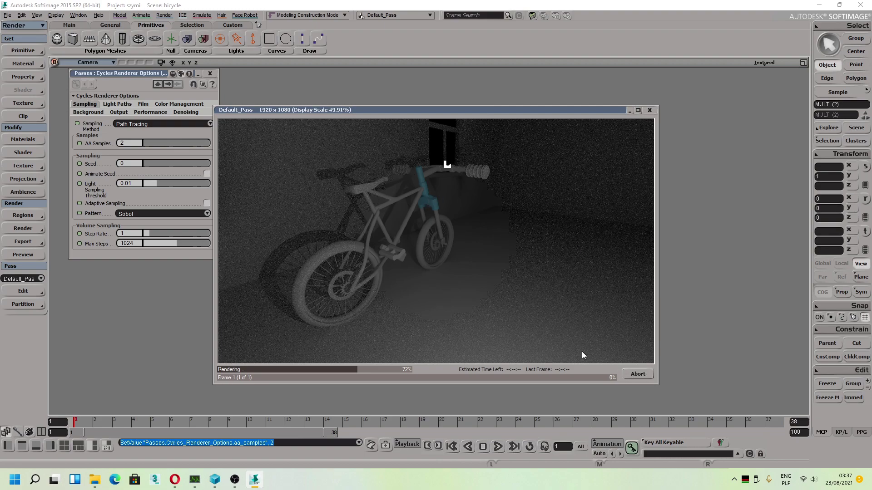
left_click(629, 374)
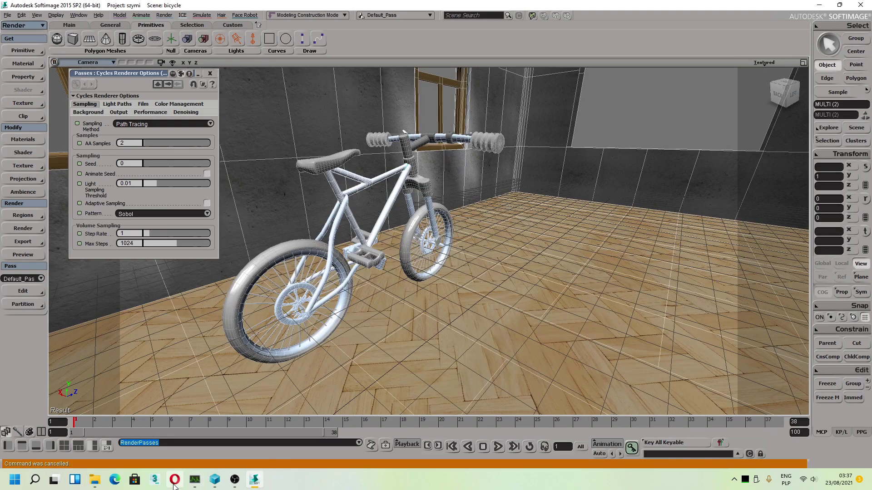
Step: Switch to the Opera browser and open the Shader packs link from the Sycles 1.10 page in a new tab
left_click(175, 479)
scroll(207, 383, "down", 2)
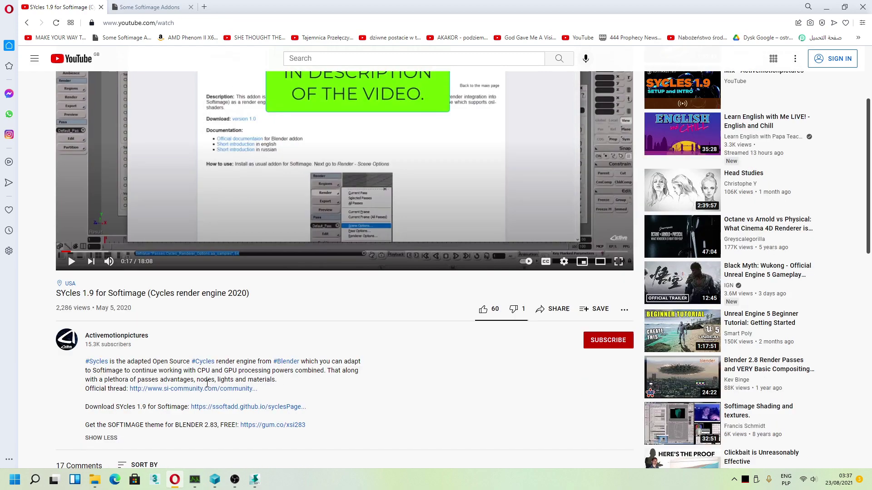
left_click(173, 7)
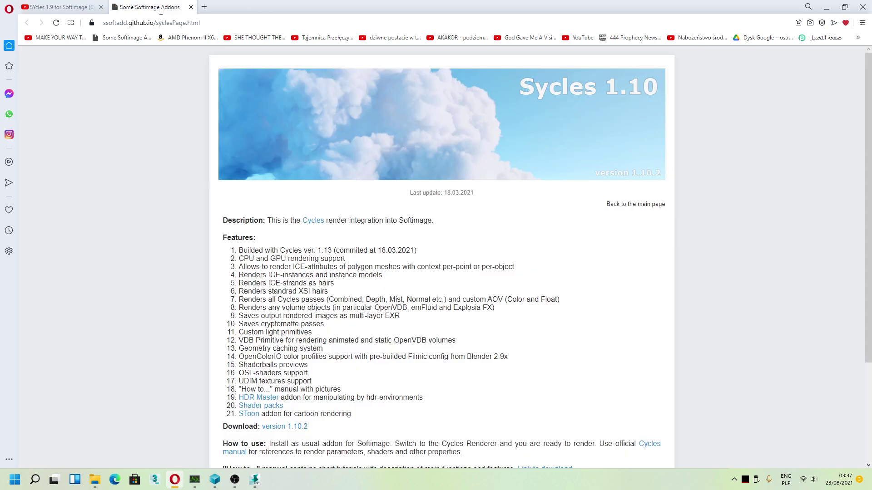
right_click(274, 410)
left_click(313, 286)
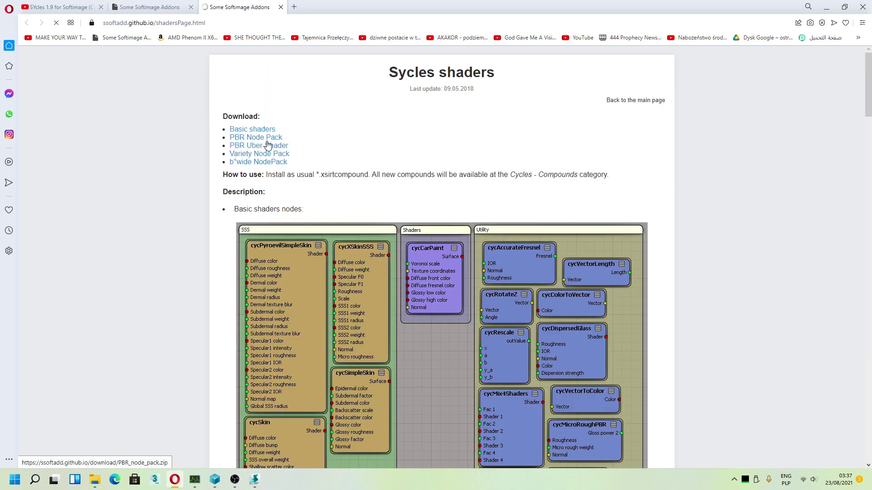
Step: Examine the node diagrams, sample renders and shader parameters of the packs on the Sycles shaders page, and return to its beginning
scroll(362, 224, "down", 20)
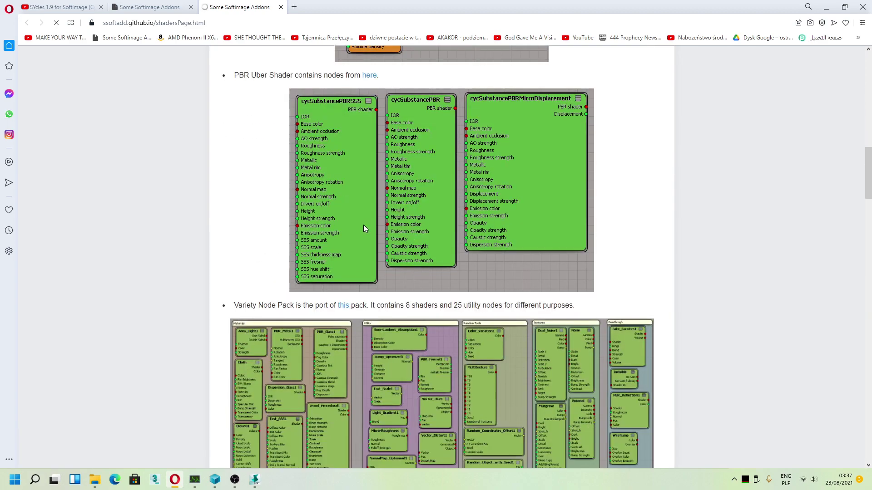
scroll(458, 268, "down", 4)
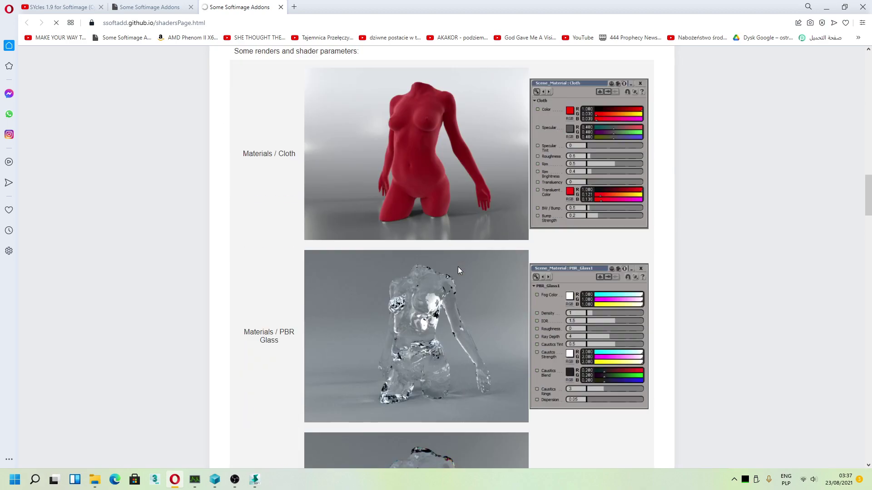
scroll(458, 271, "down", 4)
scroll(458, 270, "down", 4)
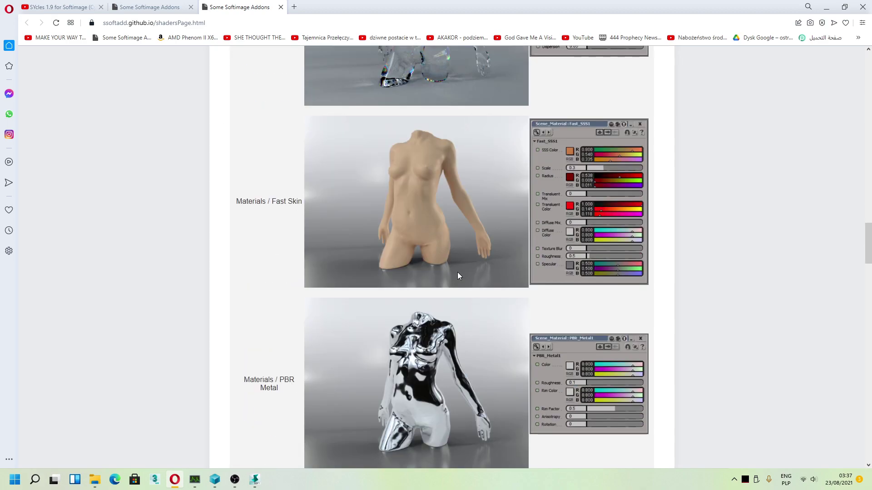
scroll(456, 273, "down", 4)
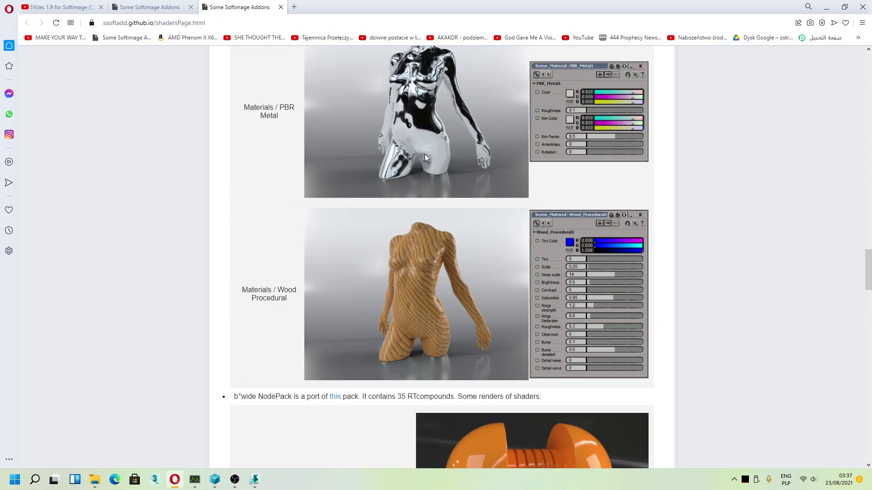
scroll(426, 159, "down", 4)
scroll(434, 180, "up", 7)
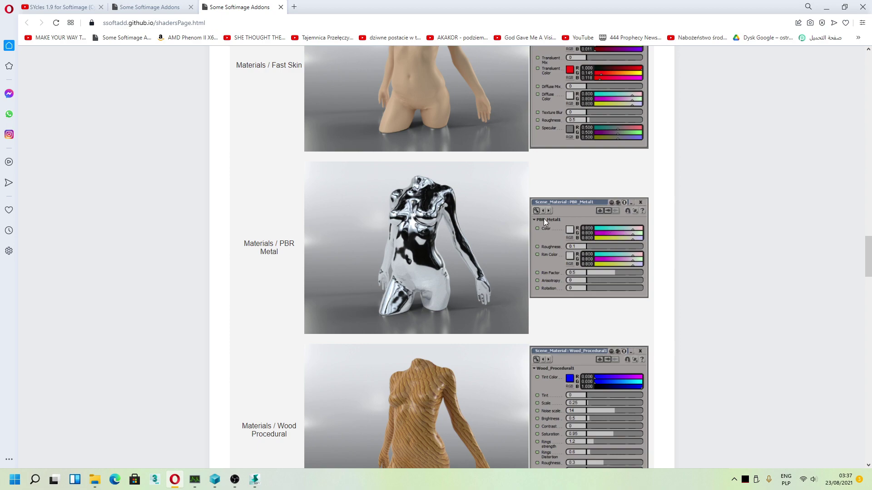
scroll(589, 239, "down", 10)
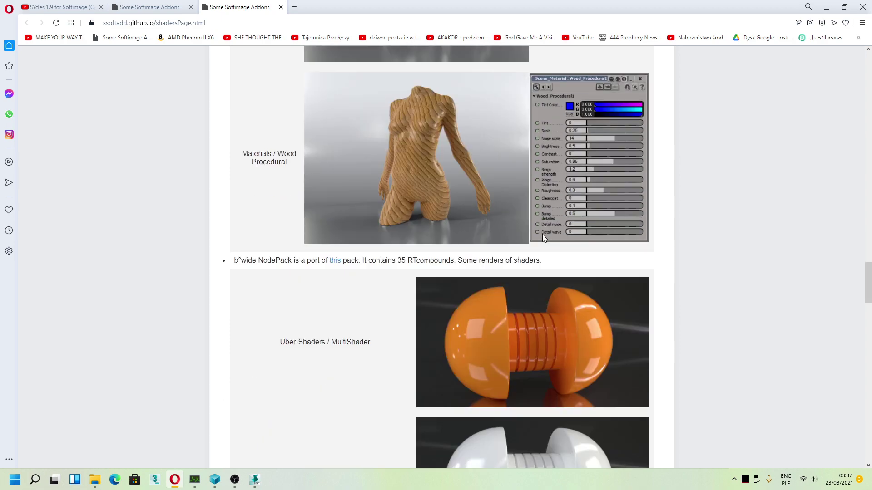
scroll(582, 249, "down", 12)
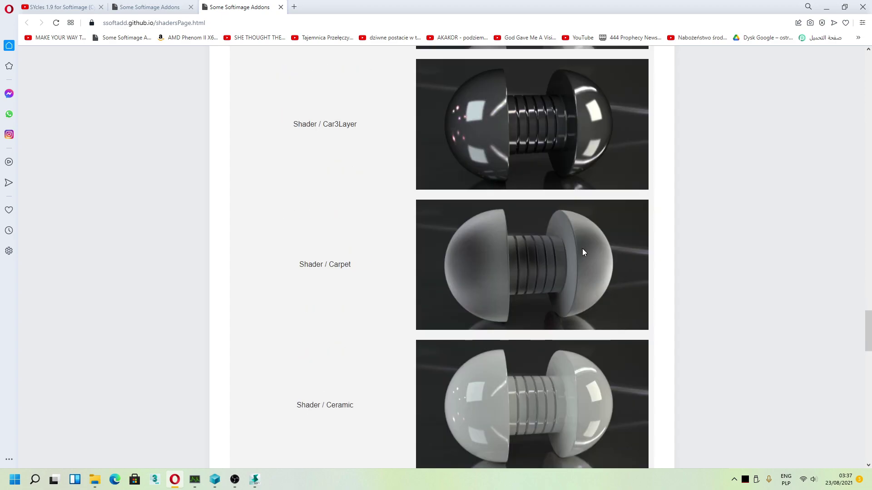
scroll(565, 258, "down", 20)
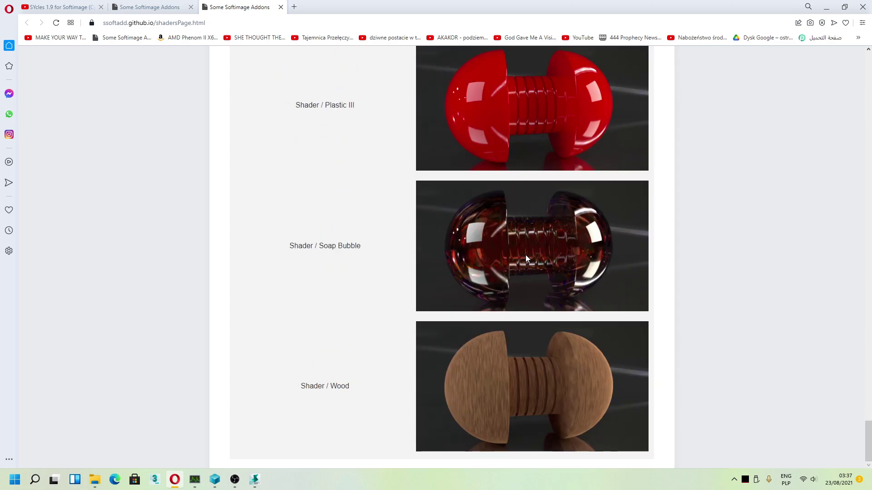
scroll(525, 255, "up", 7)
left_click_drag(867, 408, 865, 68)
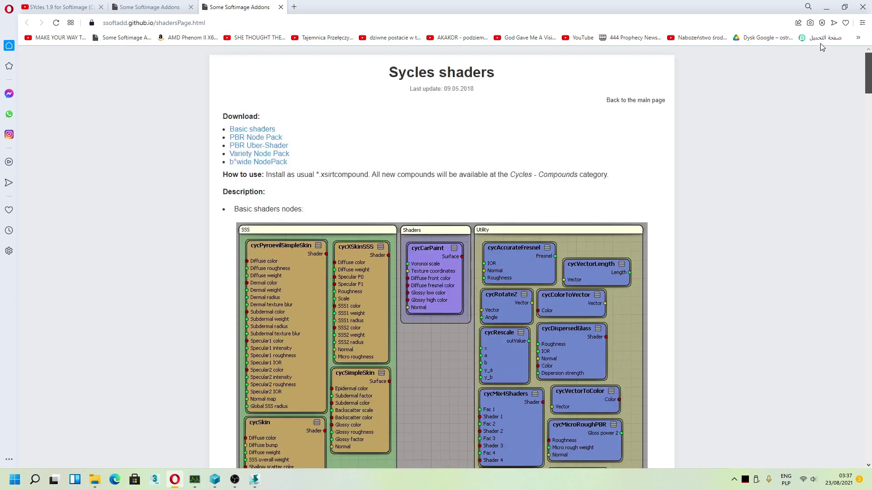
Step: Save the Sycles shaders page as Some Softimage Addons.pdf in the PDF 2021 folder on drive E
right_click(382, 122)
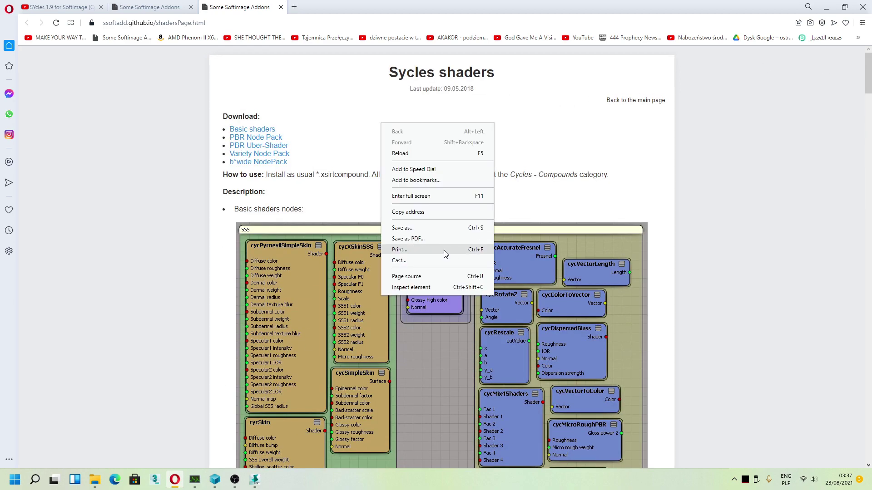
left_click(416, 238)
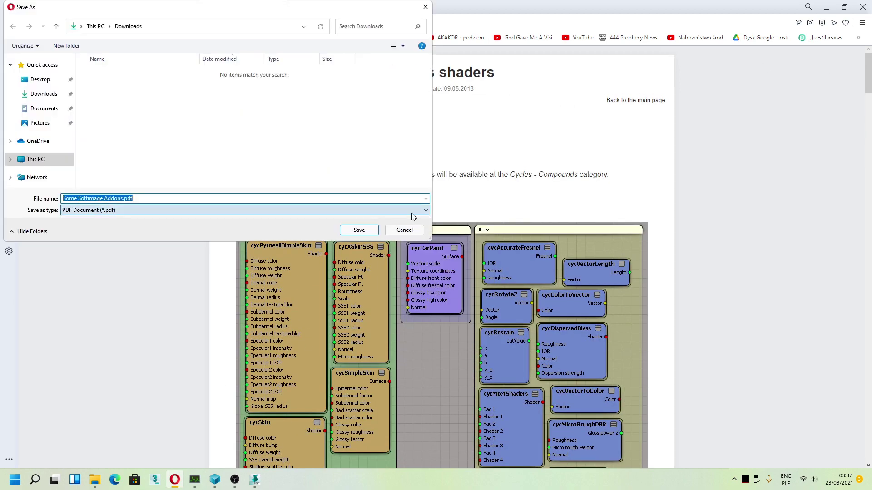
left_click(96, 26)
left_click(266, 174)
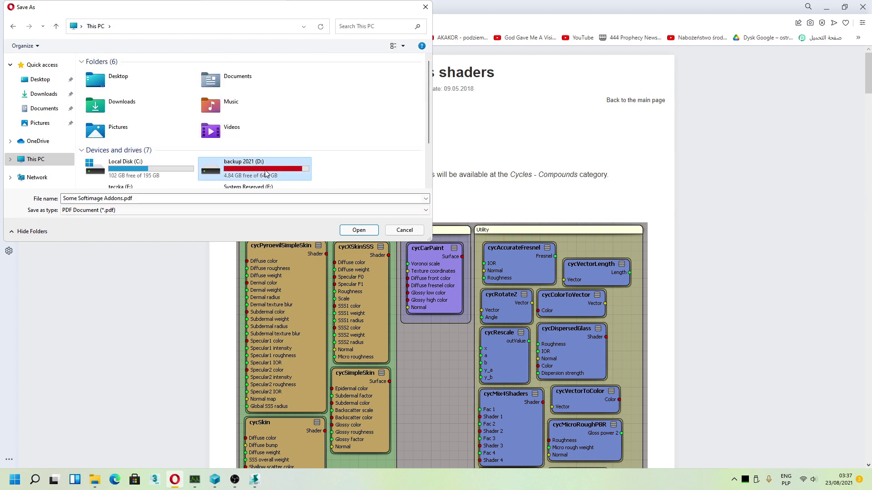
scroll(266, 173, "down", 2)
double_click(121, 121)
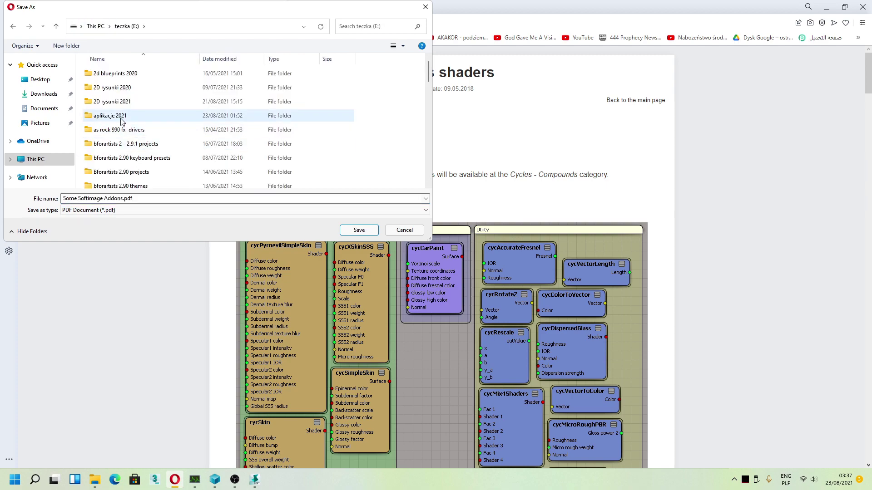
scroll(166, 160, "down", 6)
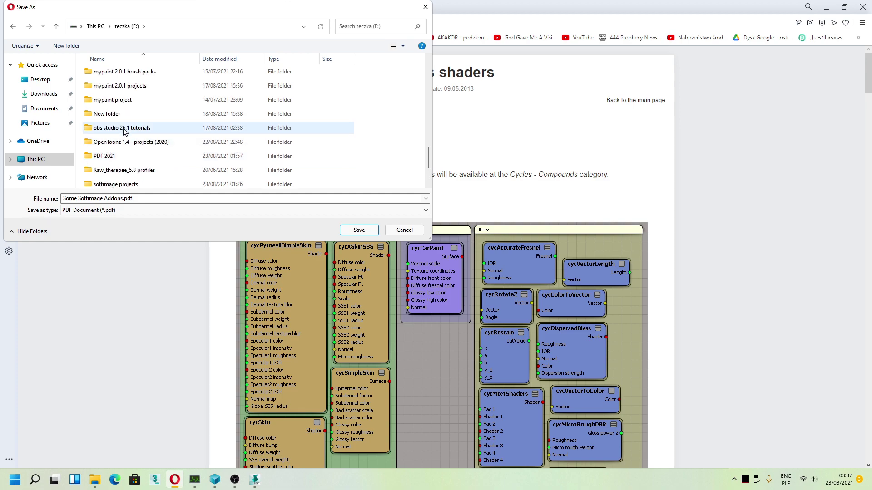
scroll(123, 131, "up", 3)
scroll(113, 163, "down", 2)
left_click(113, 171)
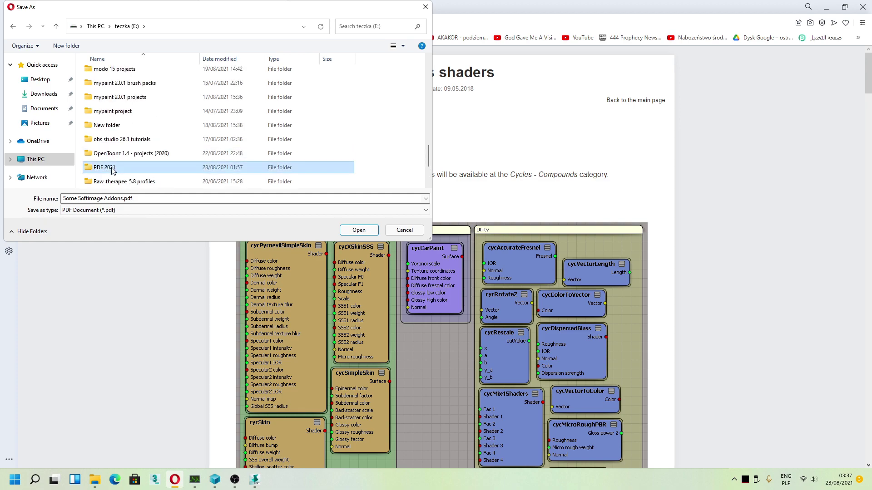
double_click(113, 169)
left_click(351, 230)
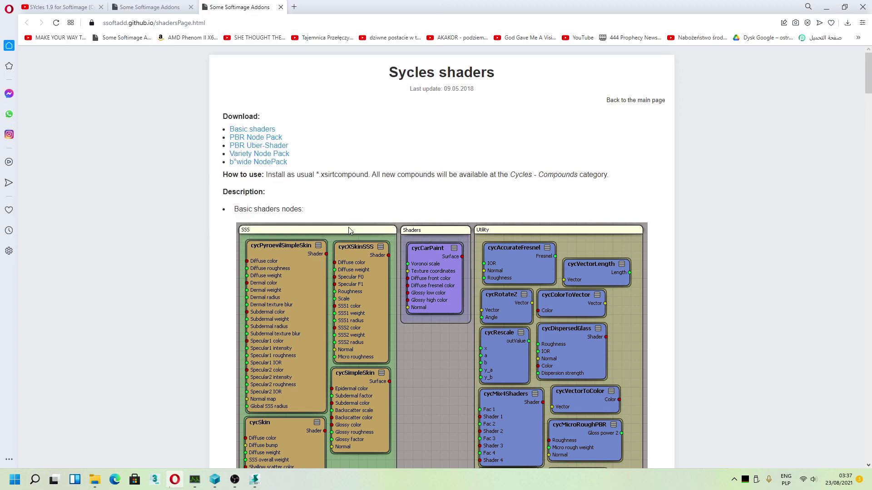
Step: Download the PBR Node Pack as PBR_node_pack.zip into aplikacje 2021 > Autodesk softimage 2015 sp2 > Sycles_1_10_2 on drive E
right_click(268, 140)
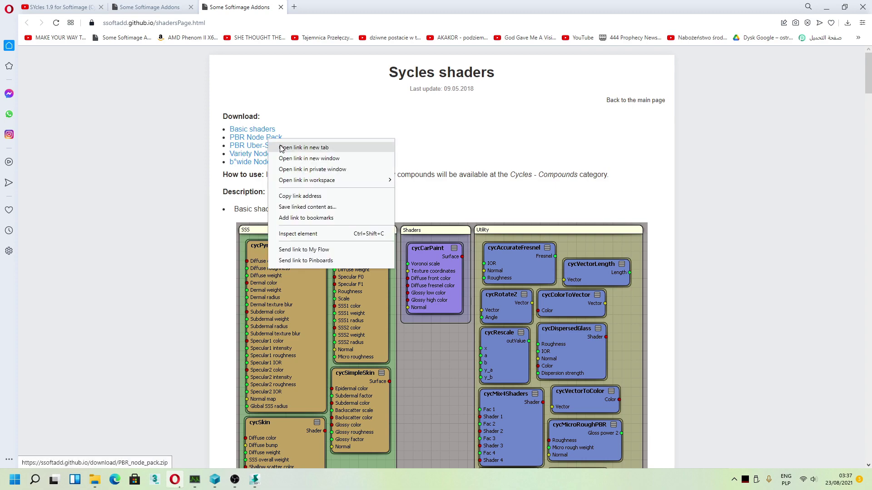
left_click(281, 147)
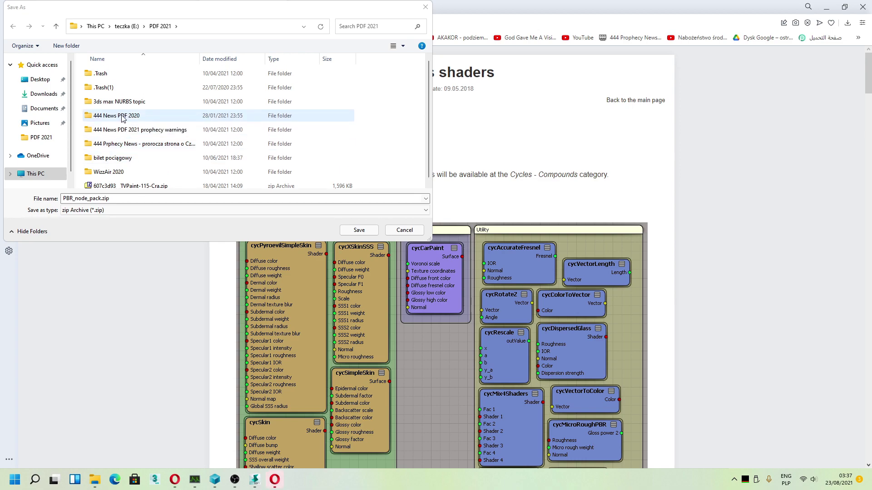
left_click(125, 26)
double_click(115, 117)
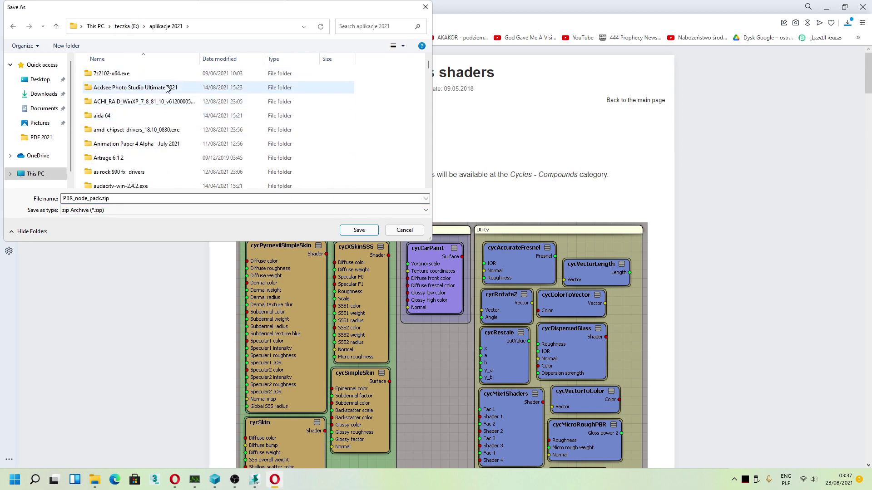
left_click(214, 60)
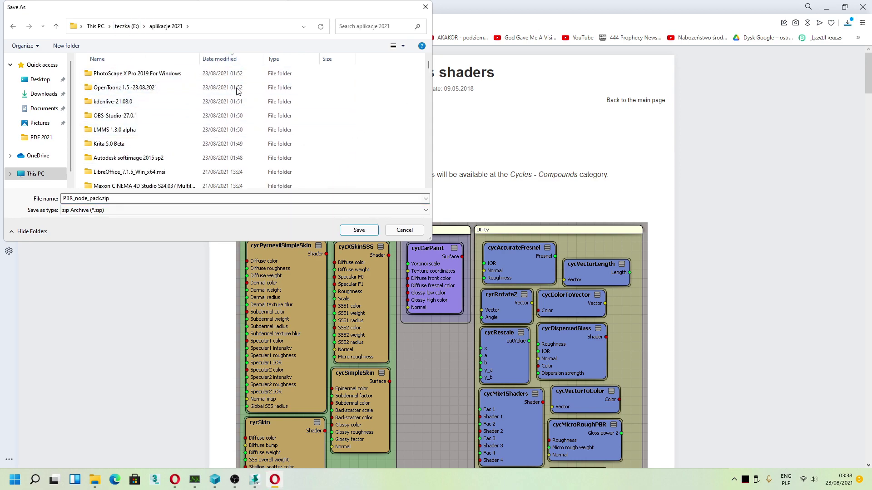
left_click(202, 64)
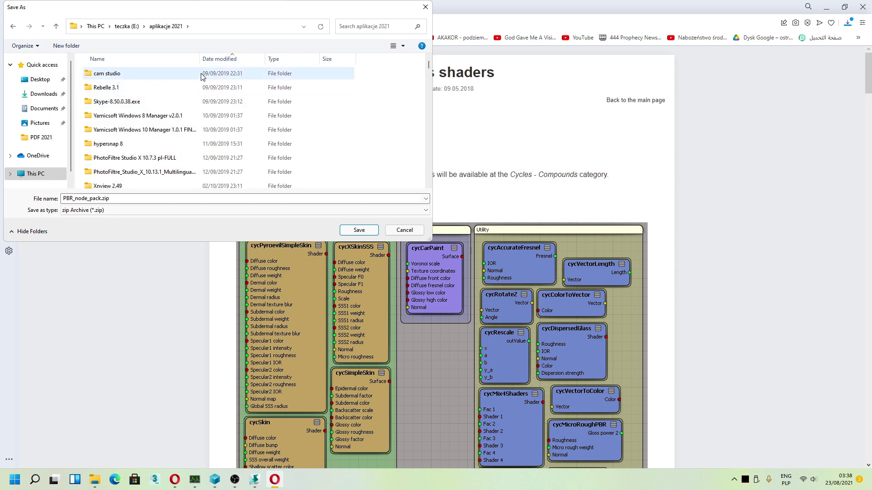
left_click(145, 58)
scroll(145, 125, "down", 2)
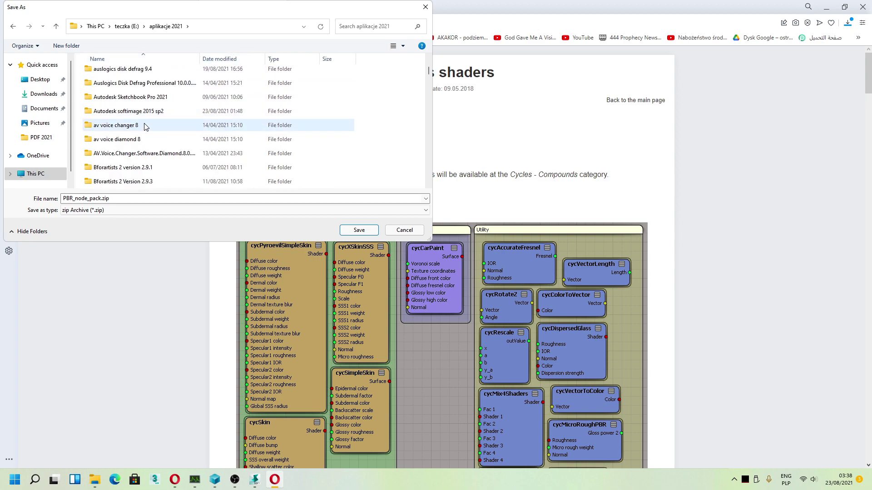
double_click(153, 112)
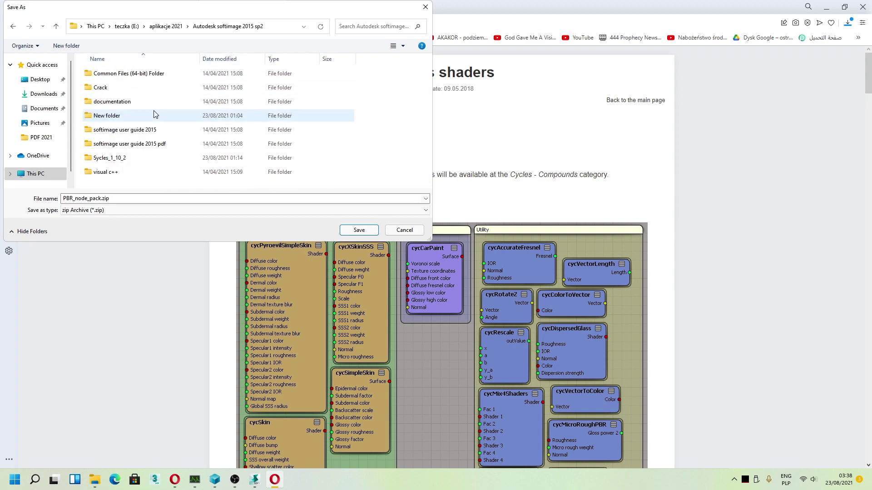
double_click(120, 159)
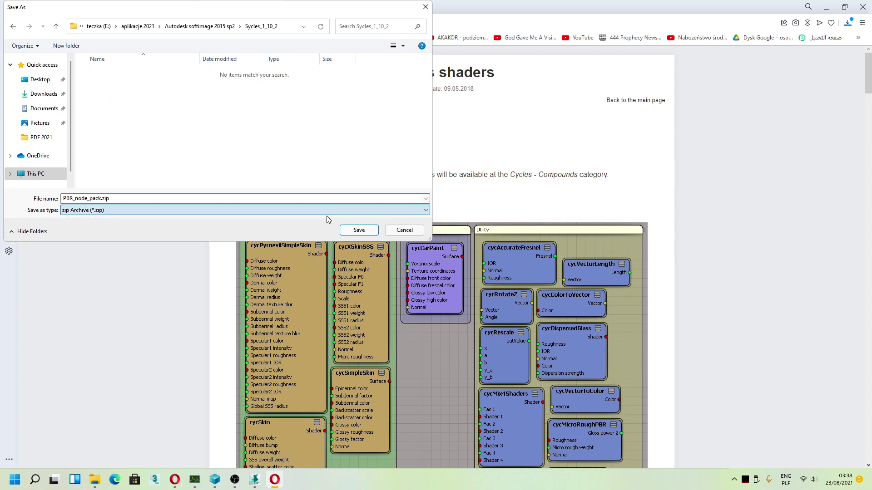
left_click(359, 230)
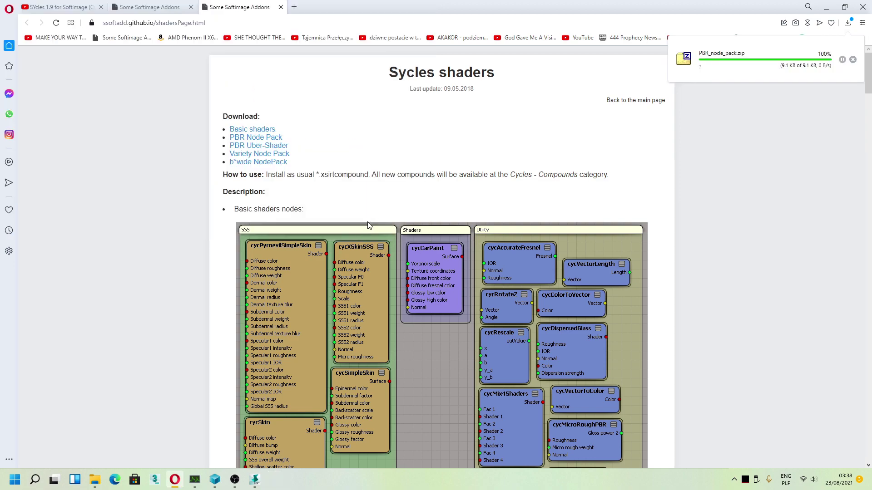
Step: Download the PBR Uber-Shader pack as PBR_uber_shader.zip into the same Sycles_1_10_2 folder
left_click(275, 147)
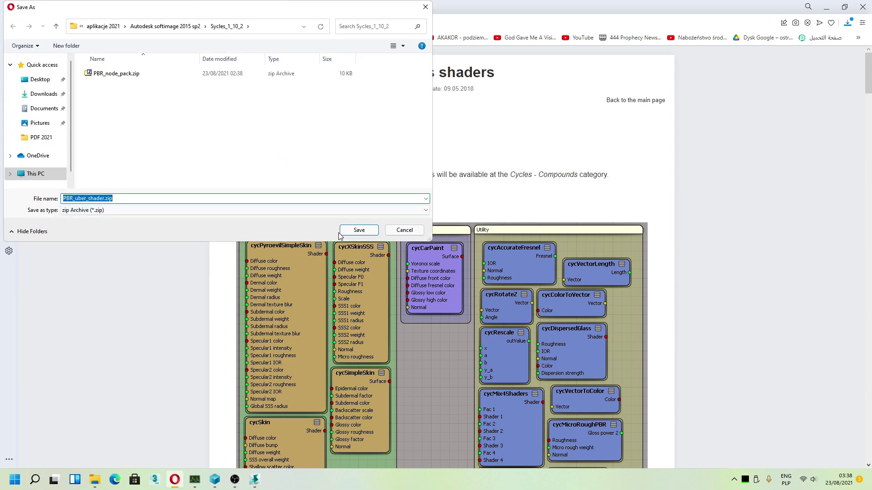
left_click(341, 233)
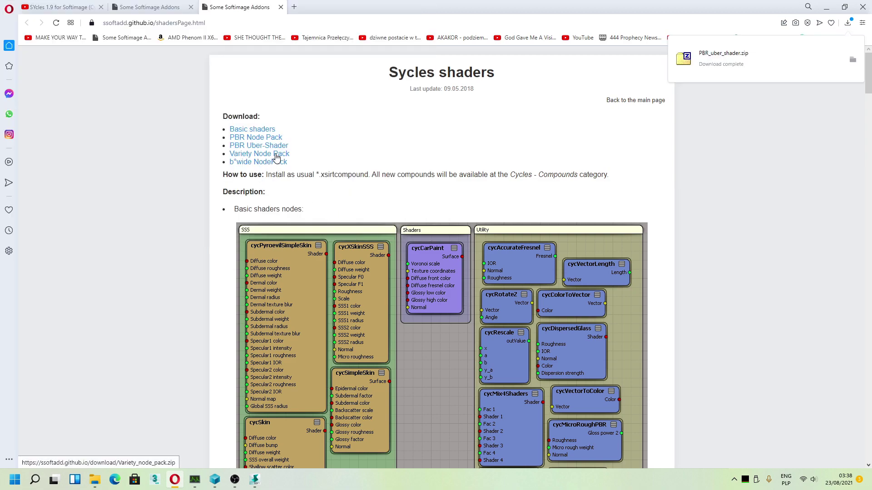
Step: Download the Variety Node Pack as Variety_node_pack.zip and the b"wide NodePack as B_Wide_Pack.zip into the Sycles_1_10_2 folder
left_click(276, 154)
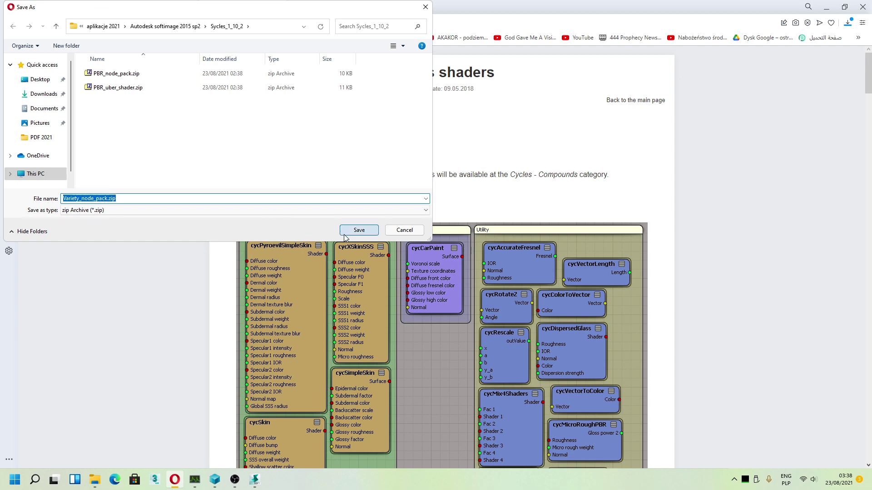
left_click(345, 232)
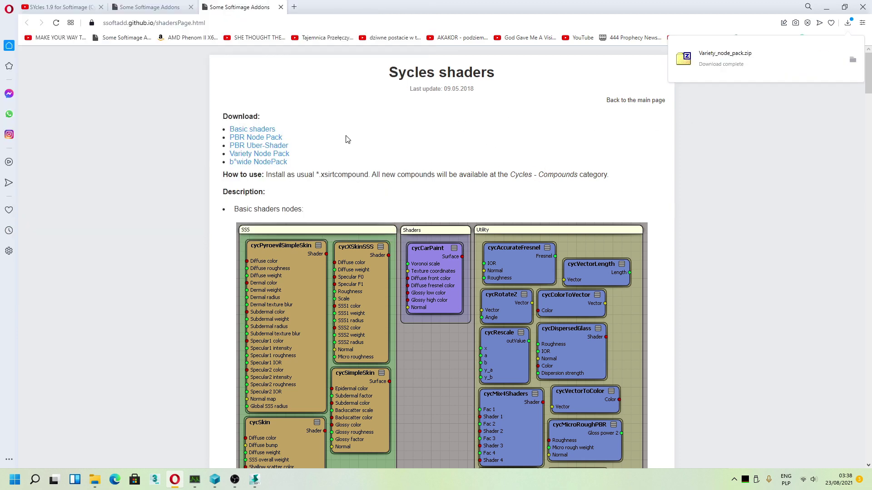
left_click(273, 162)
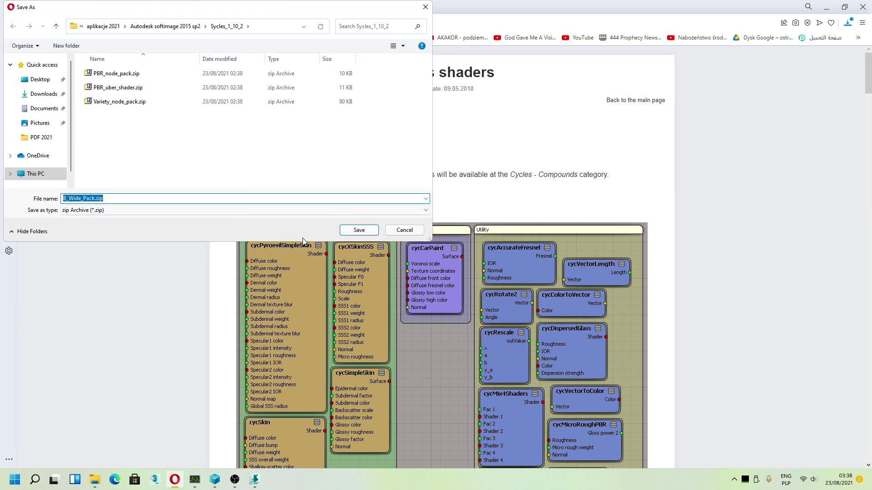
left_click(359, 230)
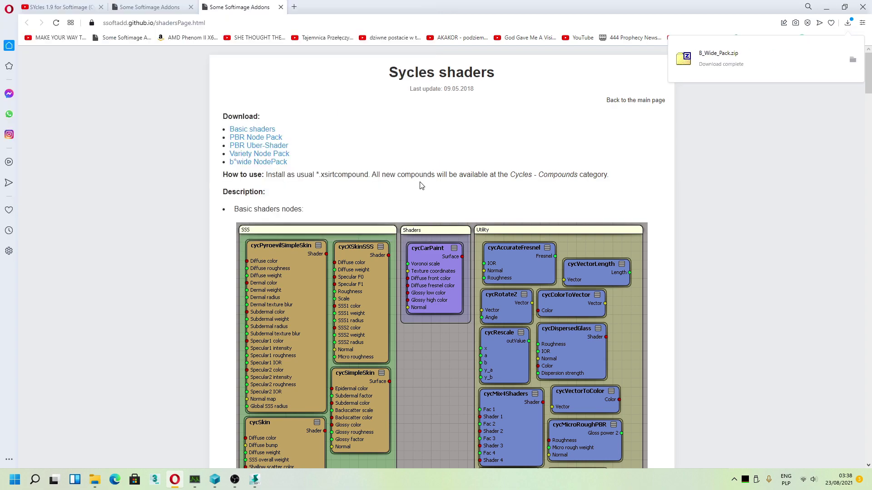
Step: Download the Basic shaders pack as Basic_shaders.zip into the Sycles_1_10_2 folder and close the Sycles shaders page
left_click(259, 131)
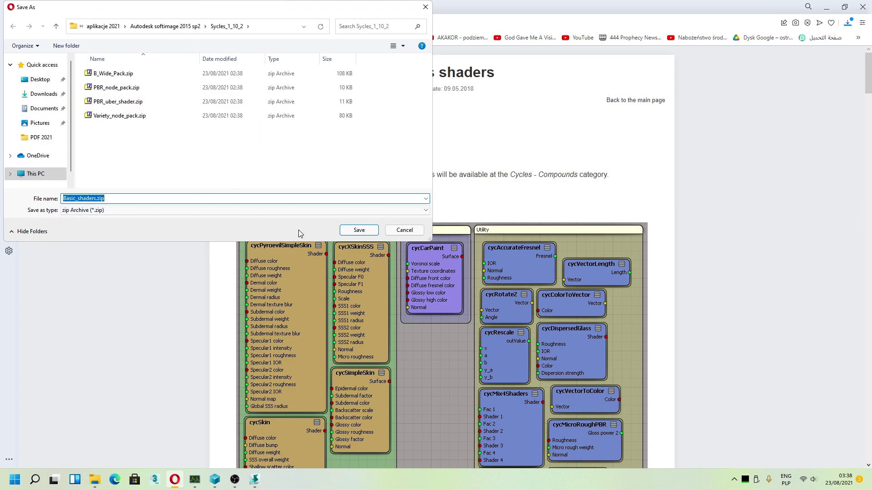
left_click(350, 233)
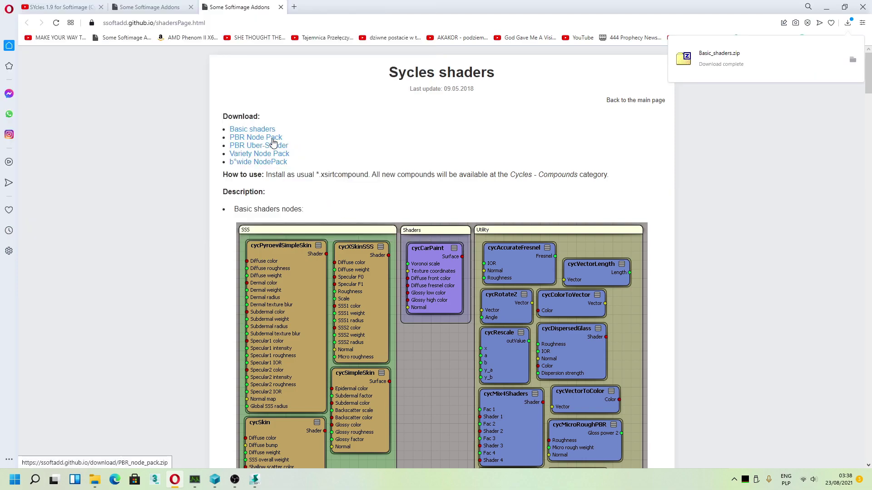
scroll(372, 181, "down", 20)
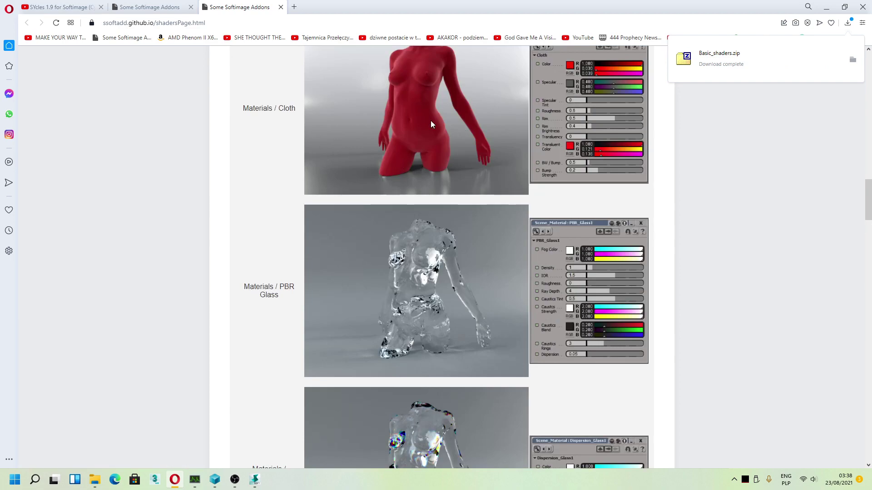
scroll(431, 124, "down", 20)
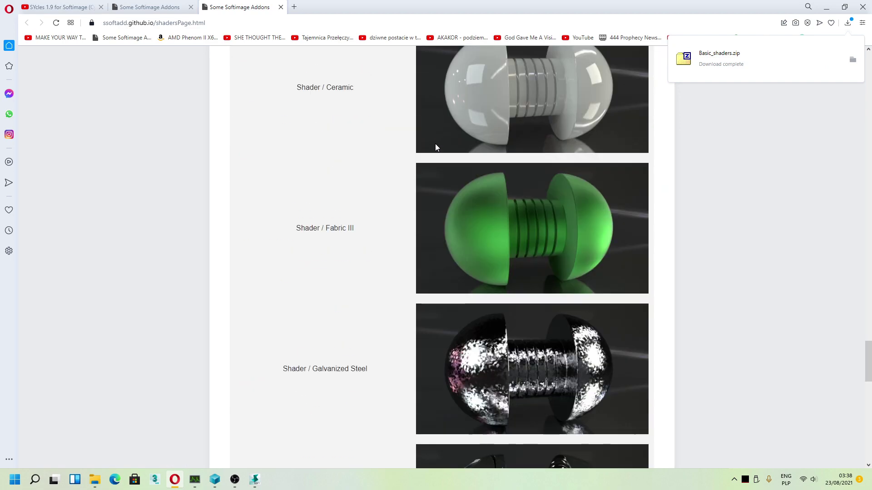
scroll(435, 147, "down", 18)
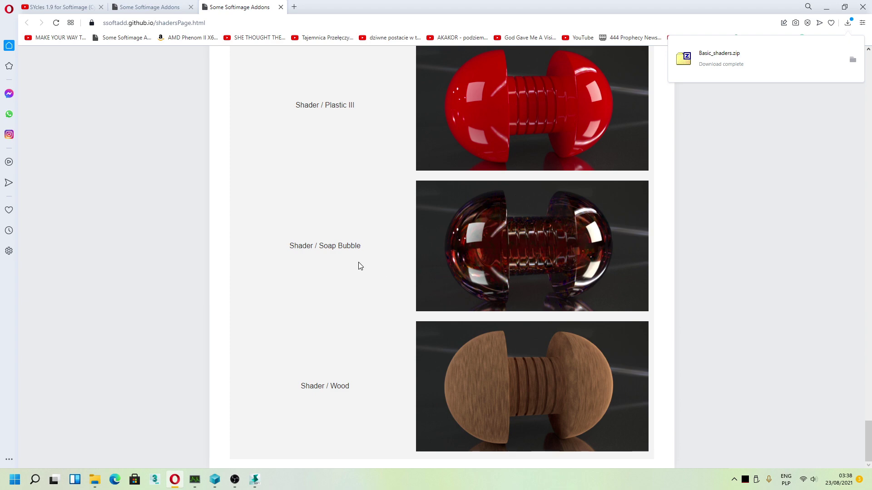
left_click(281, 7)
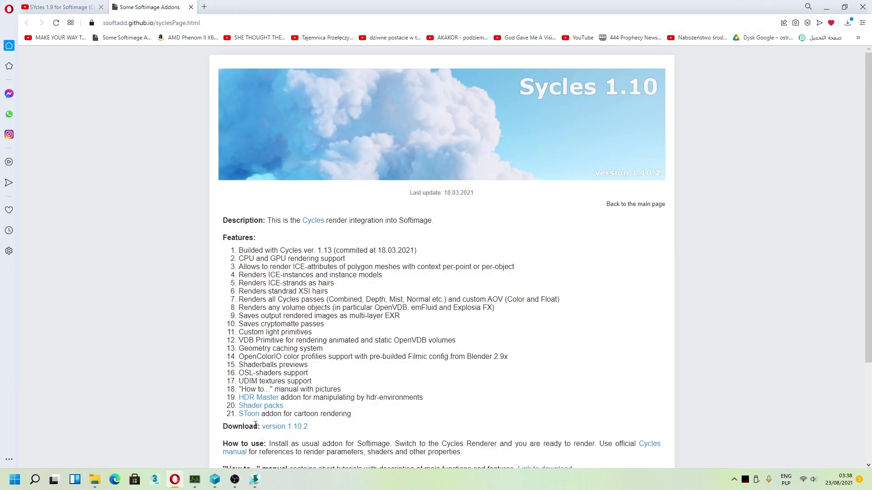
Step: Open the HDR Master page from the Sycles feature list and look over its description, download link and demo video
left_click(259, 398)
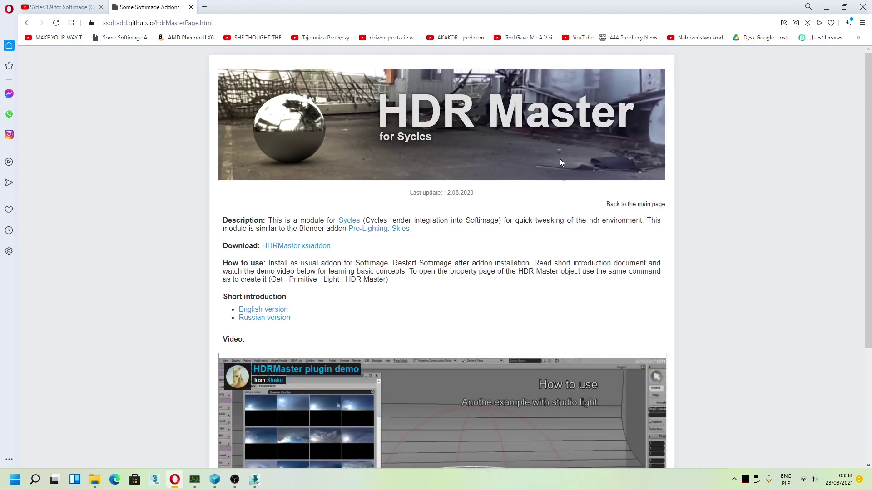
scroll(559, 159, "down", 3)
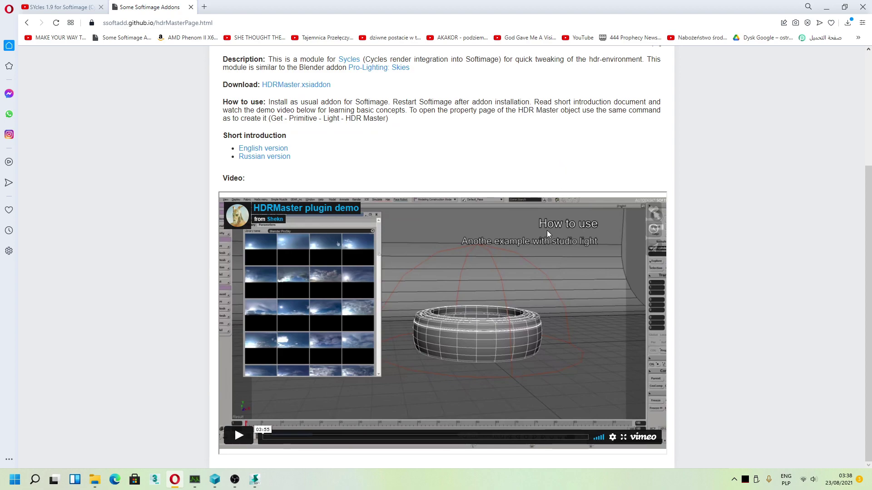
right_click(477, 157)
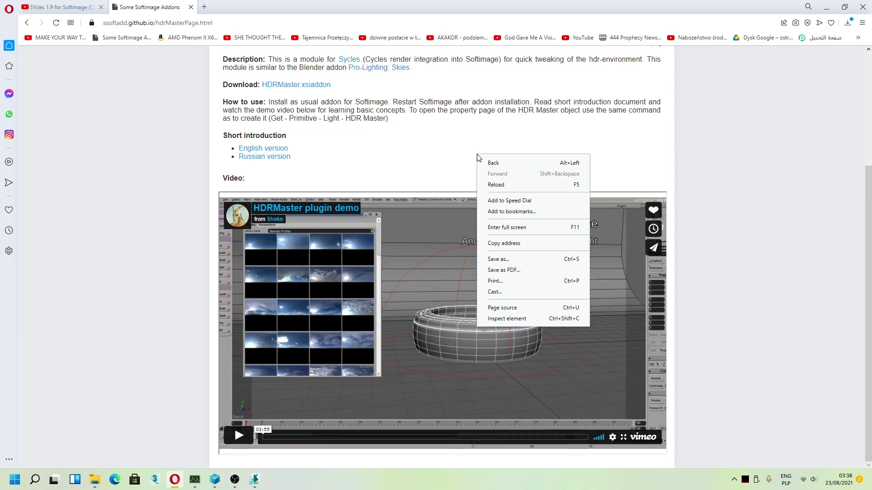
left_click(341, 159)
scroll(408, 200, "up", 3)
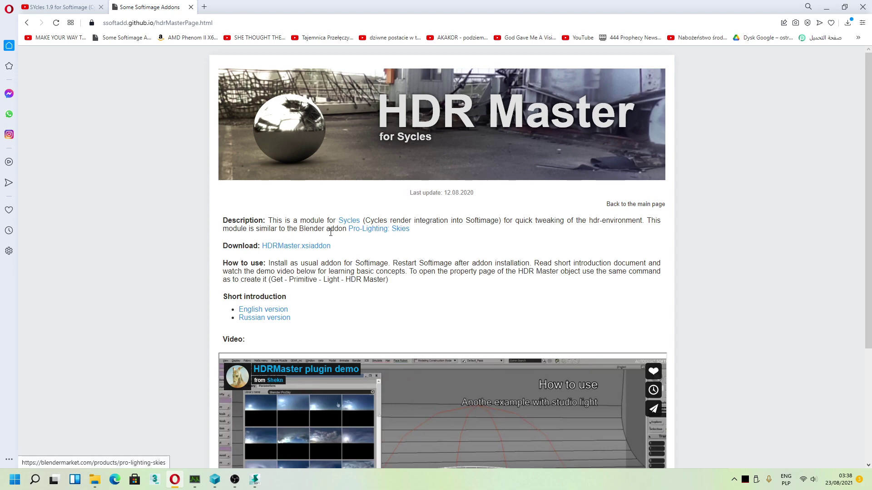
Step: Save the HDR Master page as Some Softimage Addons.pdf in the Sycles_1_10_2 folder on drive E
right_click(481, 241)
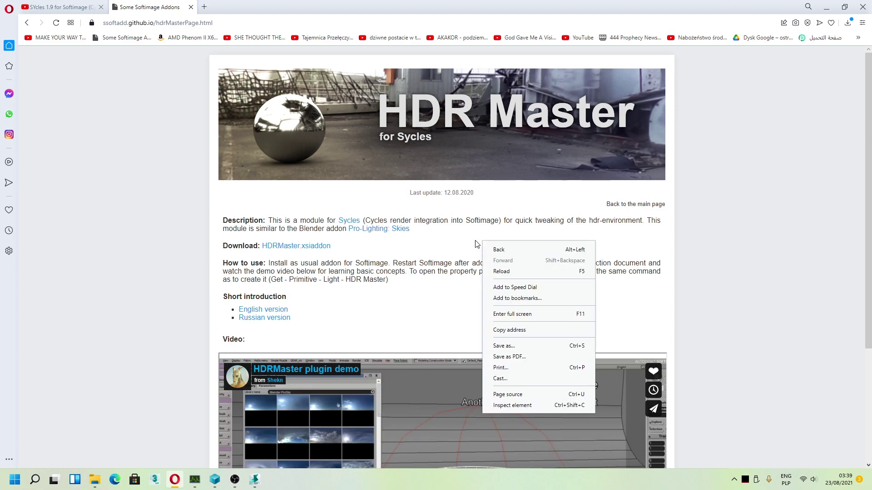
left_click(477, 235)
right_click(475, 233)
left_click(502, 349)
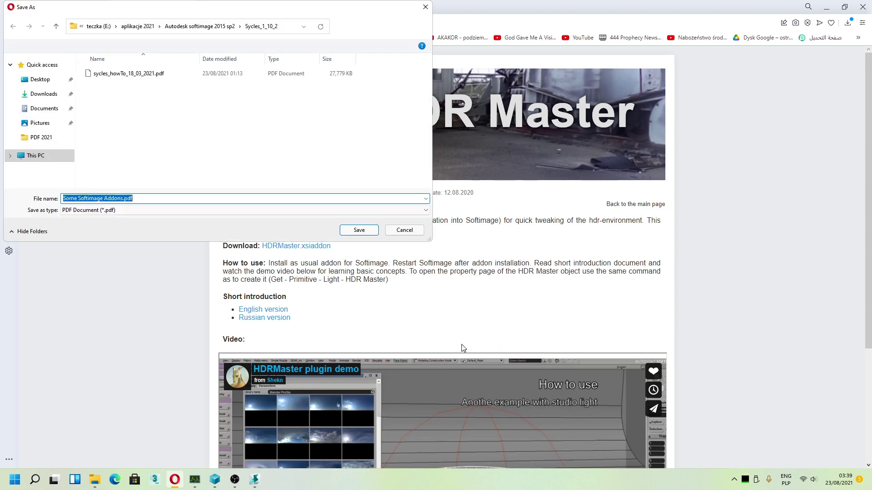
left_click(358, 230)
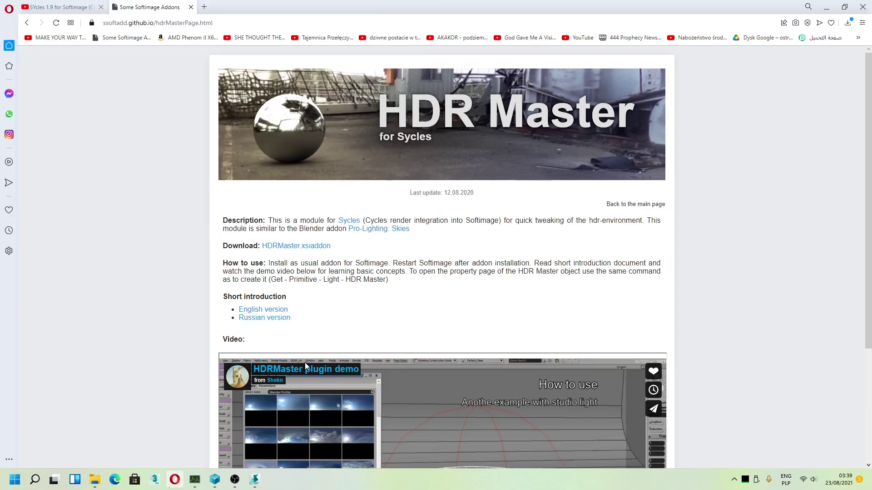
Step: Look over the HDR Master page once more, then return to the Sycles 1.10 page and examine its features and remarks
scroll(296, 378, "down", 3)
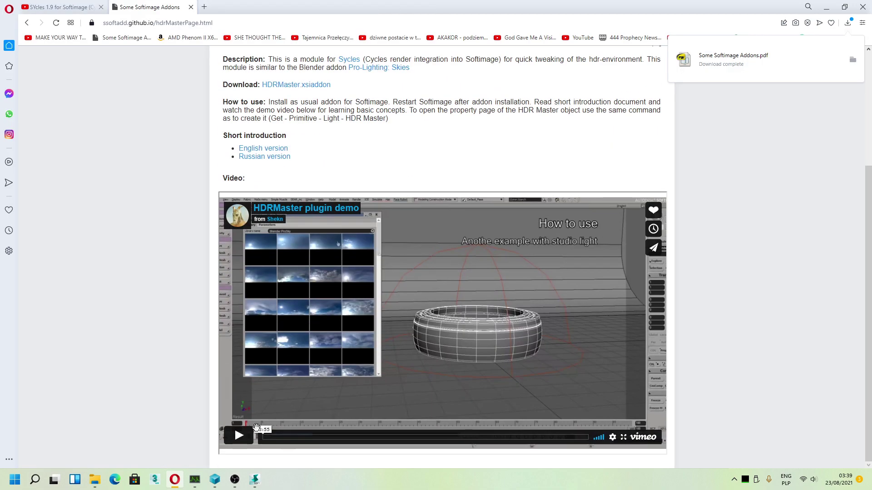
scroll(348, 306, "up", 3)
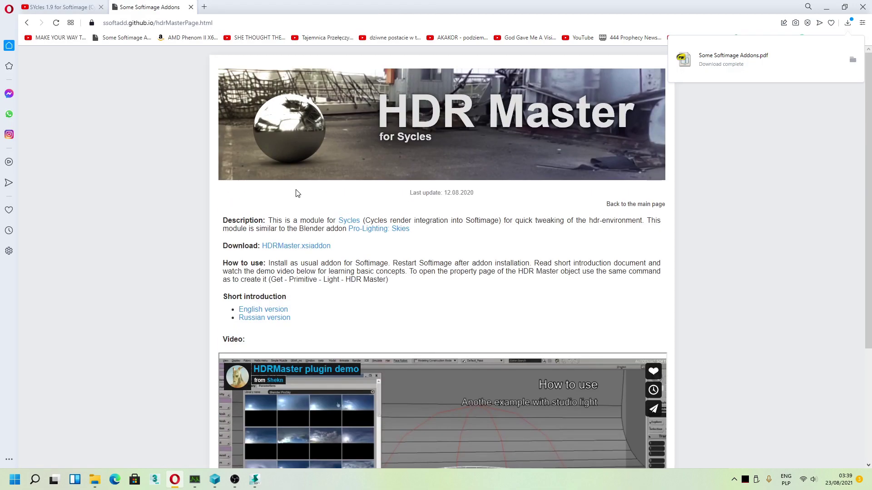
left_click(27, 23)
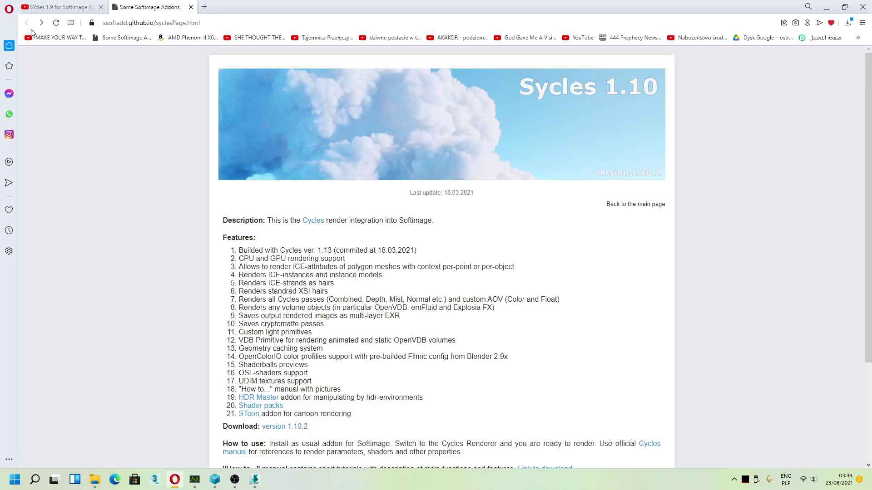
scroll(305, 425, "down", 2)
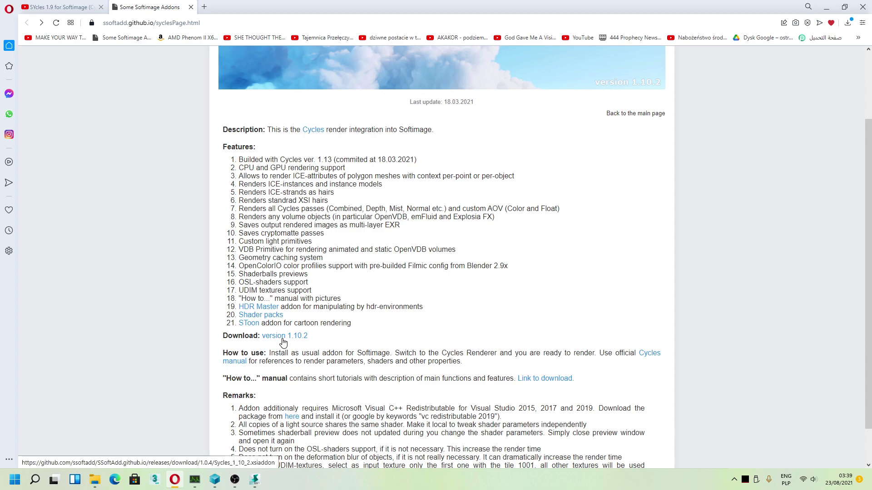
scroll(282, 341, "up", 2)
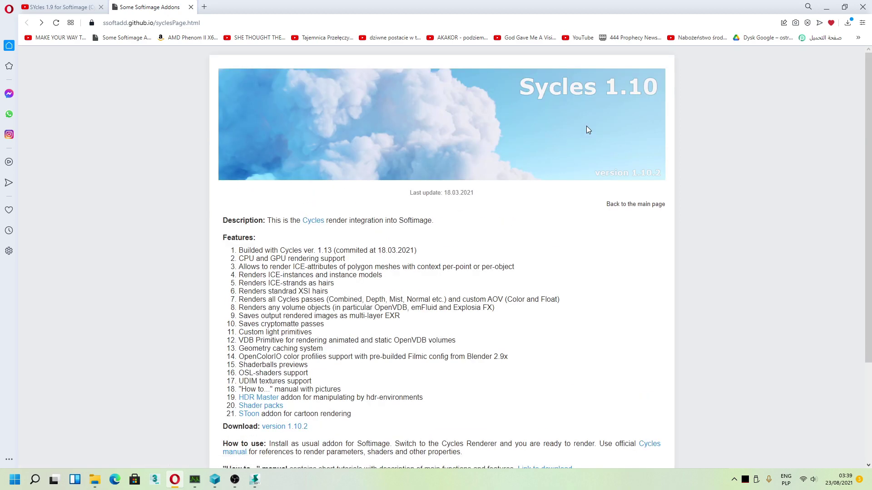
scroll(412, 380, "down", 2)
scroll(295, 341, "up", 2)
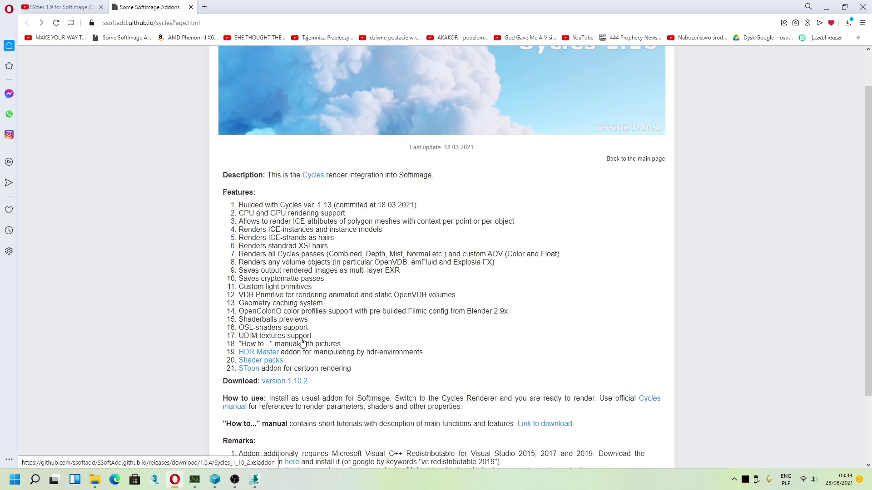
scroll(306, 343, "down", 3)
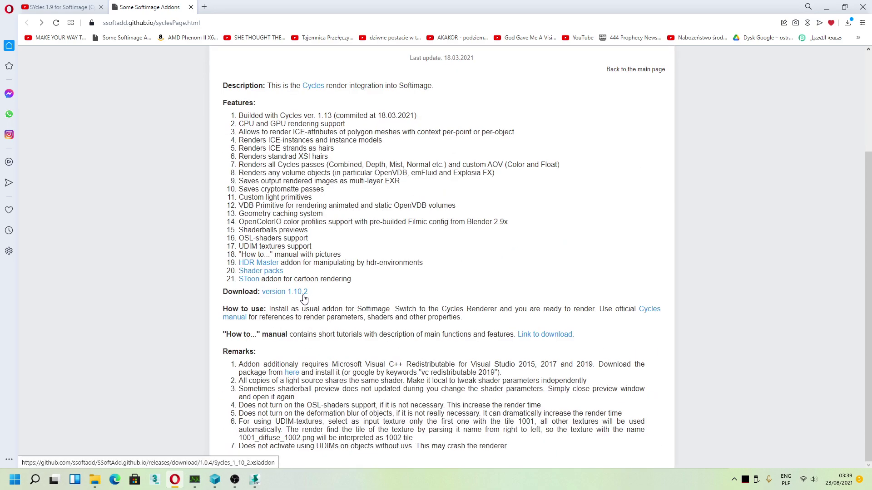
scroll(307, 298, "up", 3)
scroll(304, 296, "down", 2)
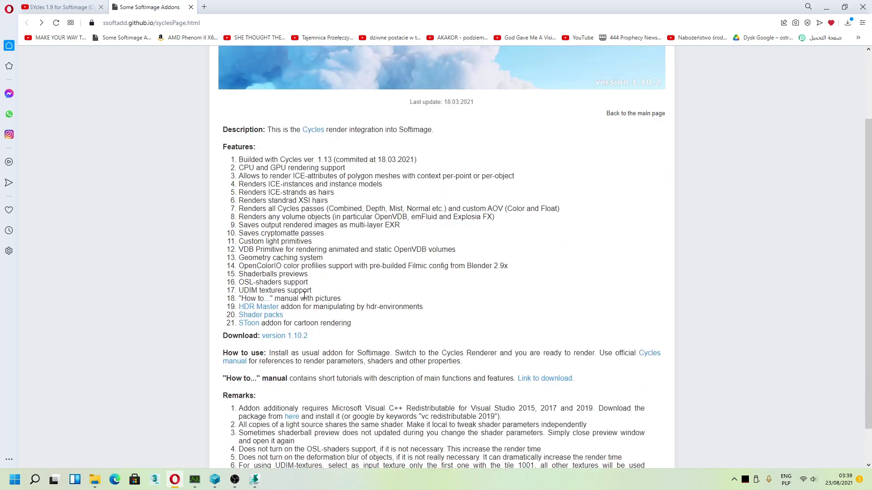
Step: Show where the Sycles version 1.10.2 add-on downloads without saving it, and review the manual links on the page
left_click(297, 337)
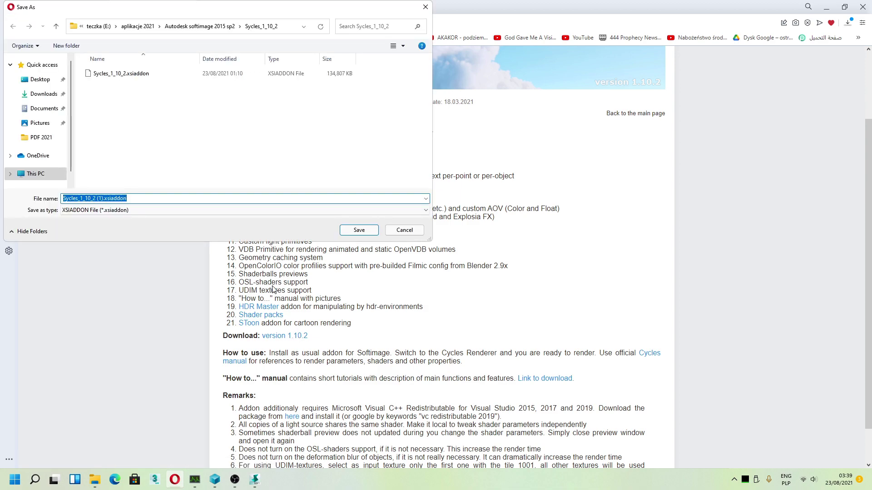
left_click(404, 231)
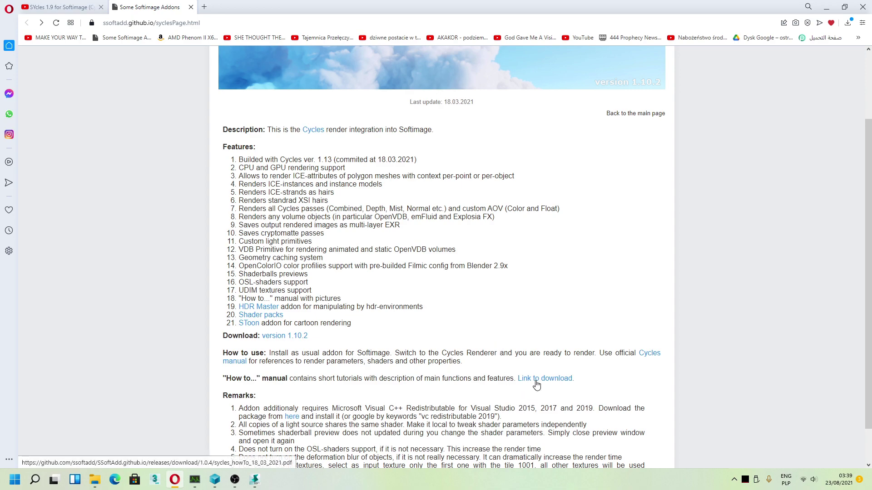
scroll(536, 385, "down", 1)
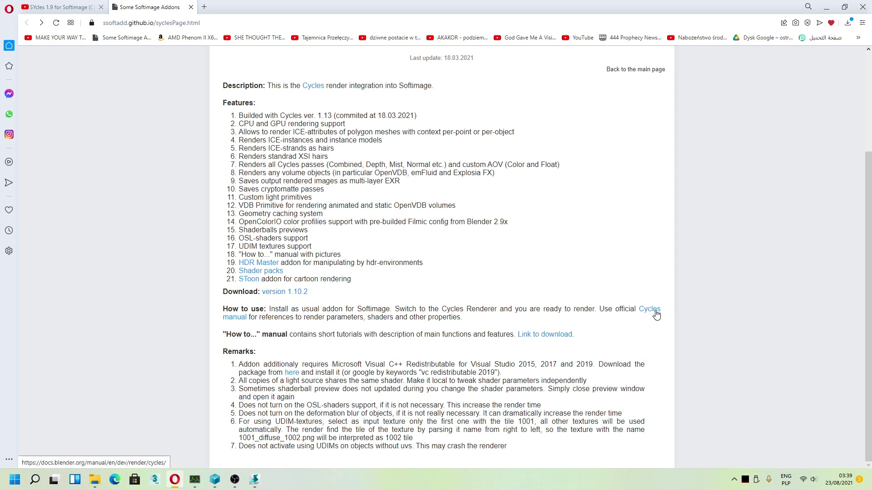
scroll(636, 309, "up", 3)
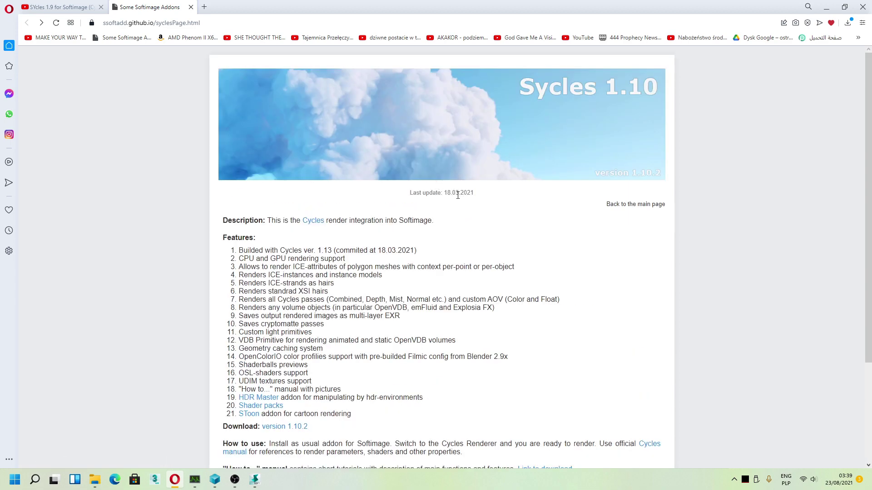
left_click(234, 480)
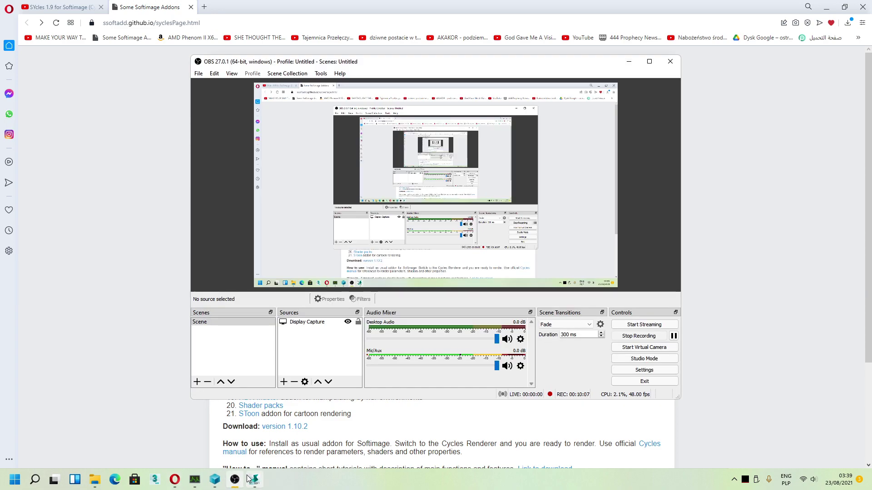
left_click(235, 482)
left_click(235, 481)
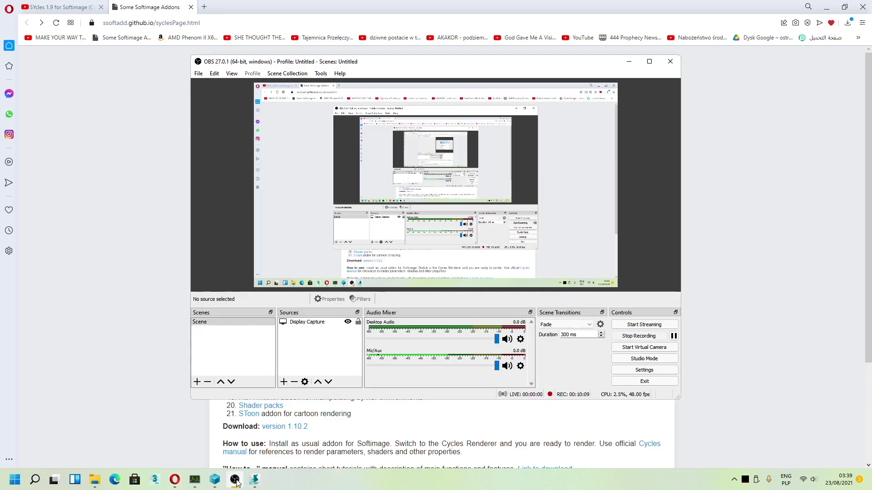
Step: Switch to Softimage and look over the available light types, including the Cycles point, sun, spot, area and background lights
left_click(255, 480)
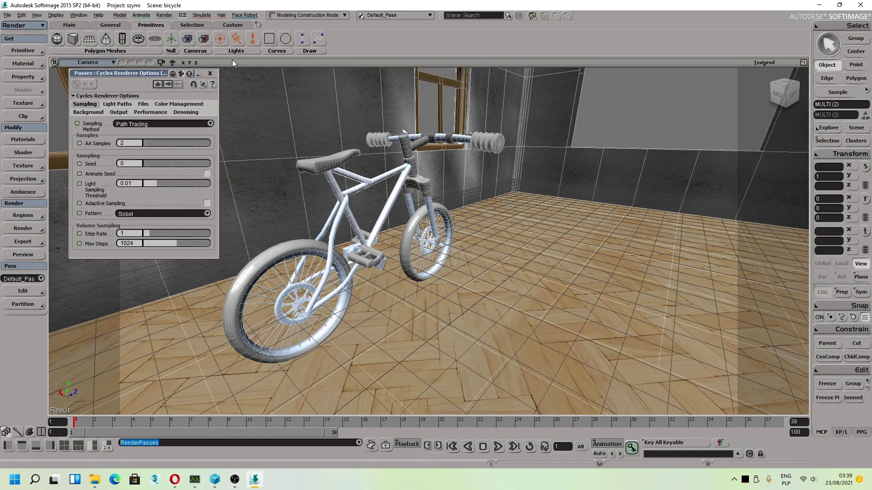
left_click(249, 53)
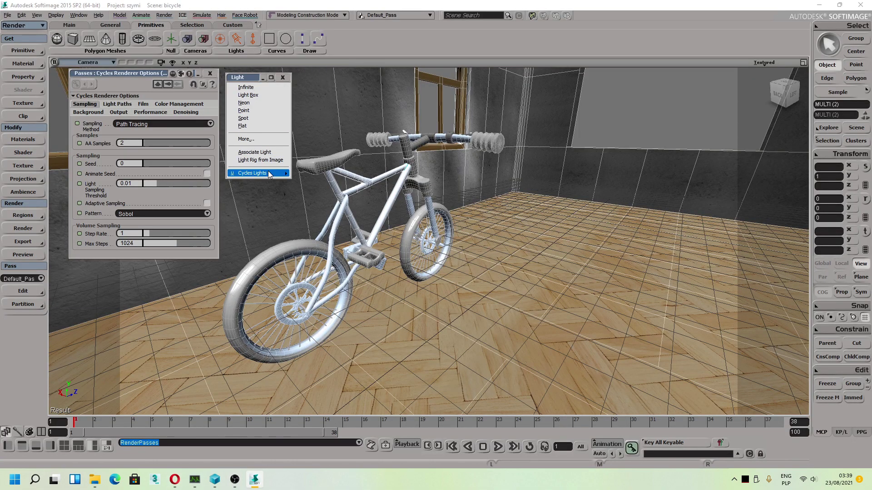
mouse_move(271, 176)
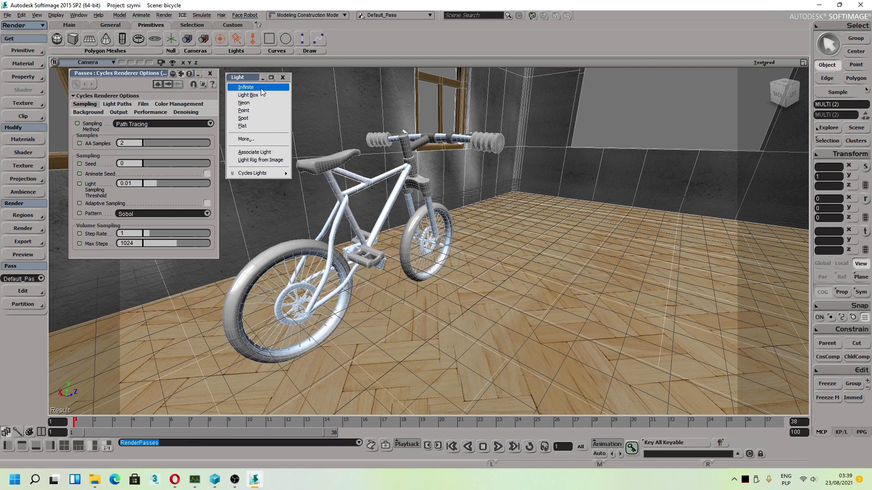
mouse_move(268, 173)
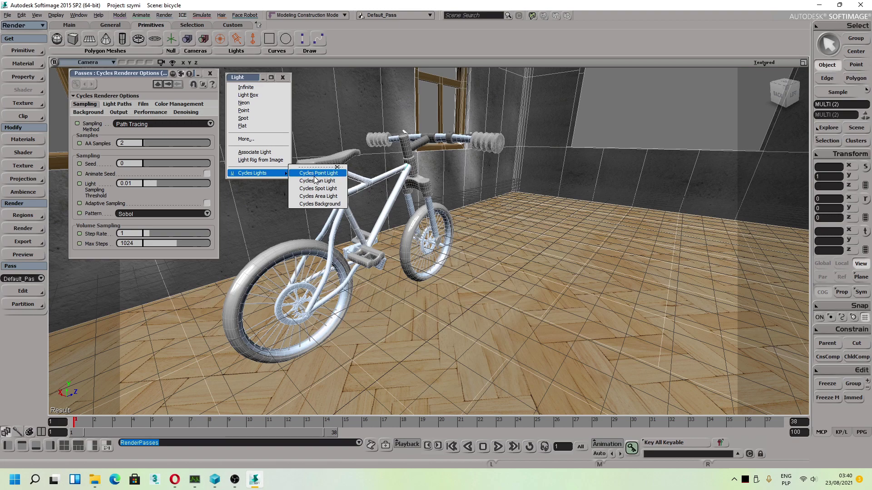
Step: Select the bicycle's fork part, run a test render of the current pass from a low side view, and abort it
left_click(434, 198)
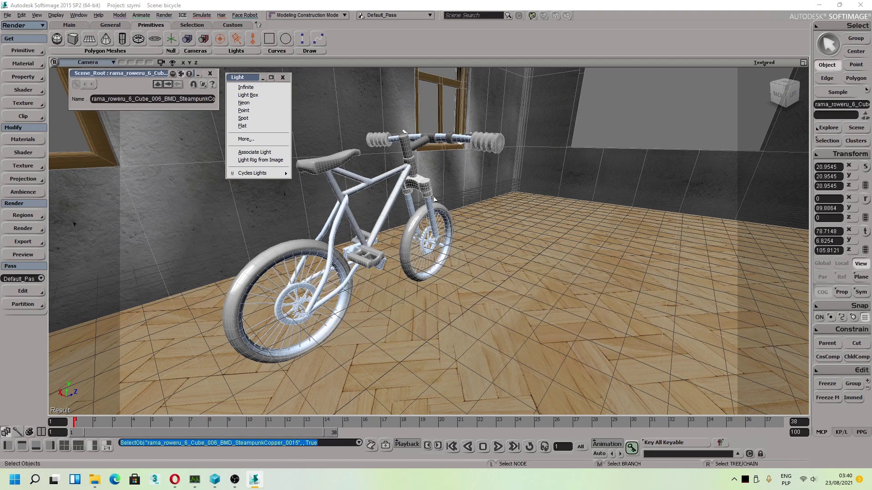
key("s")
left_click_drag(452, 248, 262, 70)
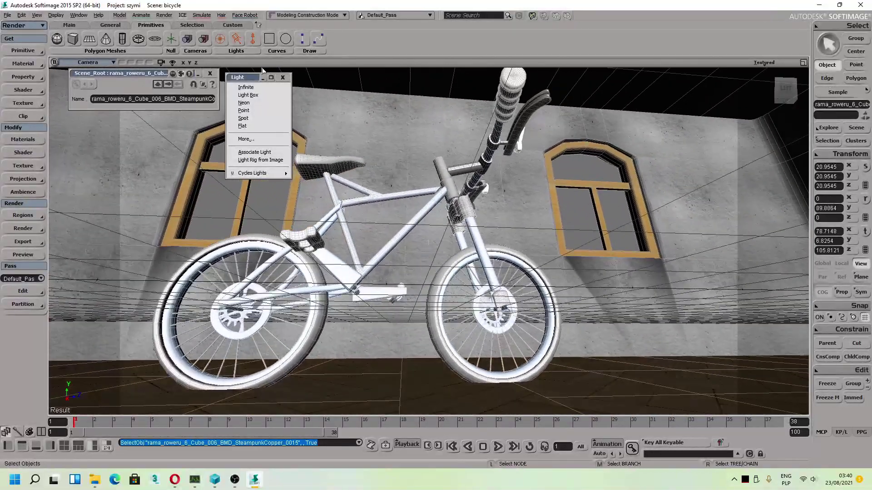
left_click(164, 15)
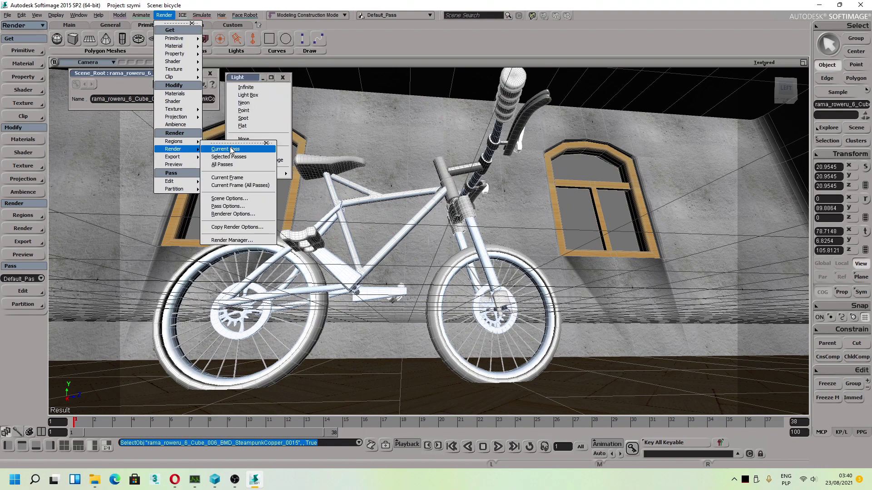
left_click(231, 151)
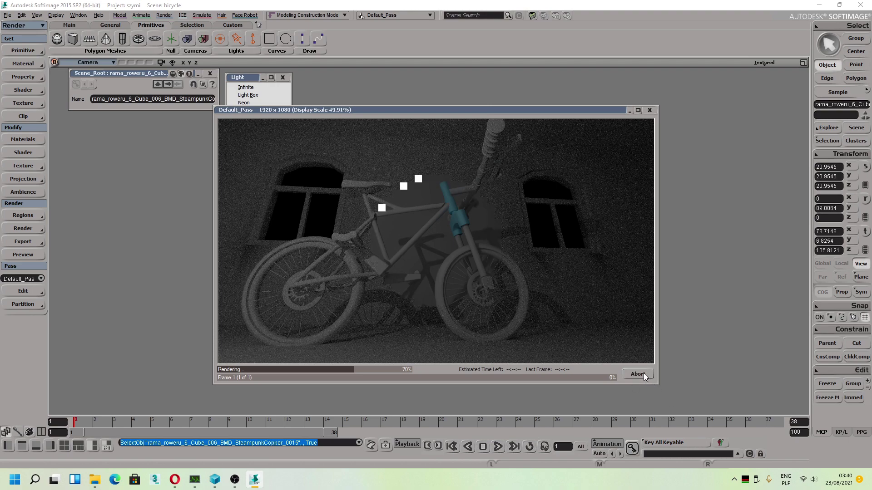
key("Escape")
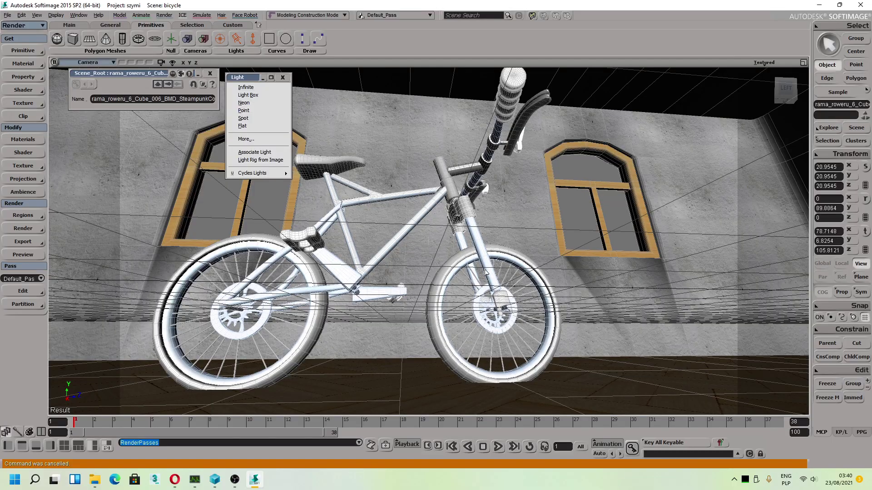
Step: Select the front tyre and the rubber handlebar grip in turn, activate Translate on the grip, and examine the bicycle up close
left_click(476, 255)
left_click(472, 254)
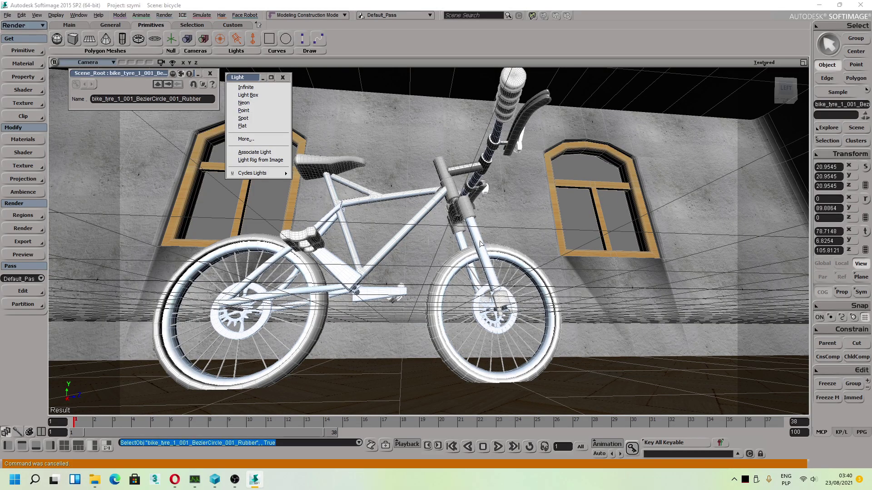
mouse_move(480, 244)
left_mouse_down()
mouse_move(444, 266)
mouse_move(386, 227)
mouse_move(482, 233)
left_mouse_up()
scroll(557, 236, "up", 3)
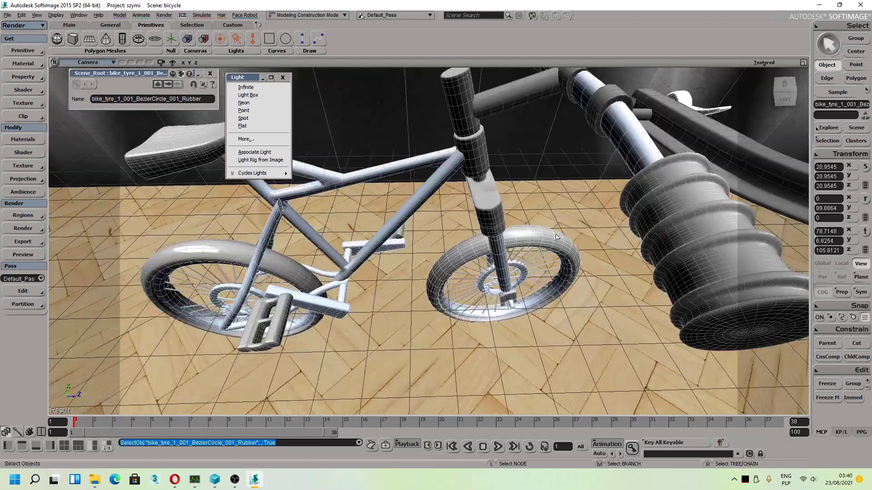
left_click(693, 238)
mouse_move(709, 260)
left_mouse_down()
mouse_move(646, 274)
mouse_move(689, 255)
mouse_move(692, 265)
left_mouse_up()
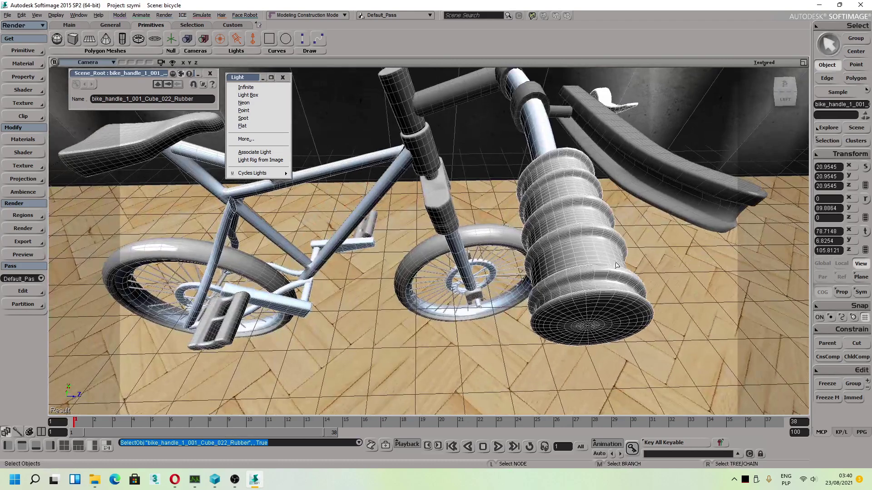
key("v")
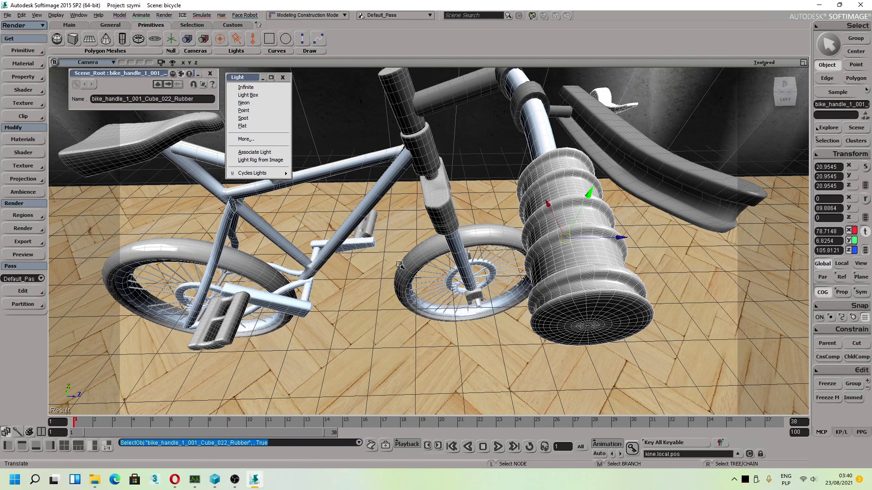
left_click_drag(564, 320, 396, 230)
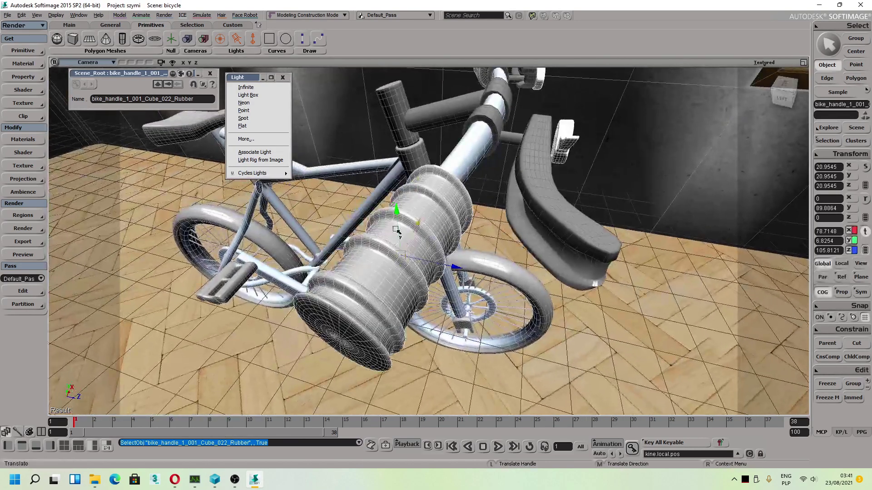